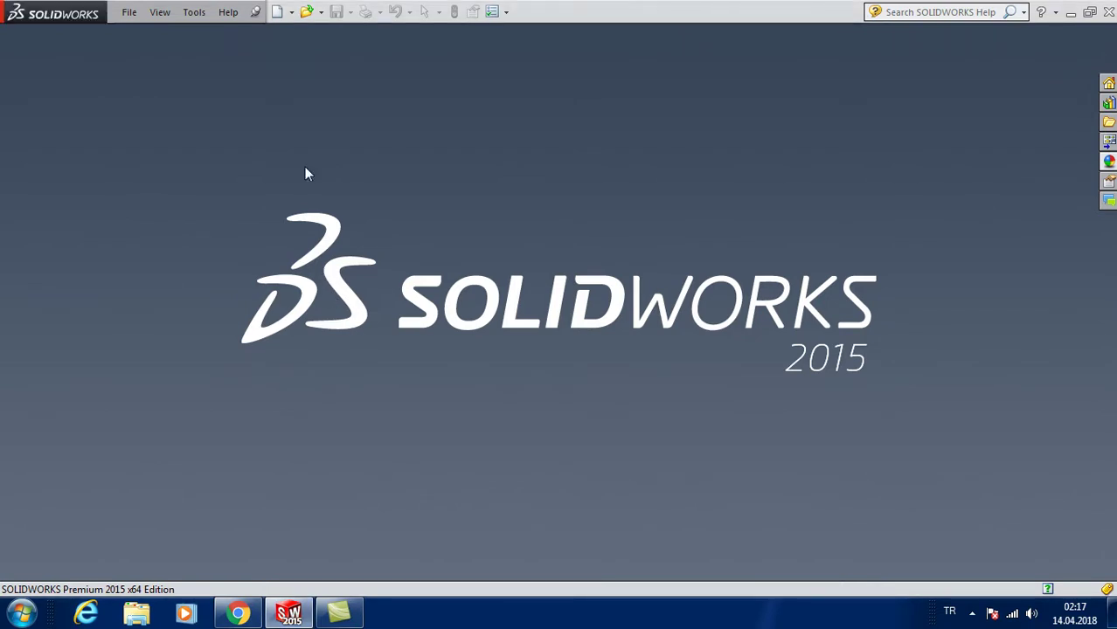
Create a new, empty assembly document (Assem7).
click(278, 14)
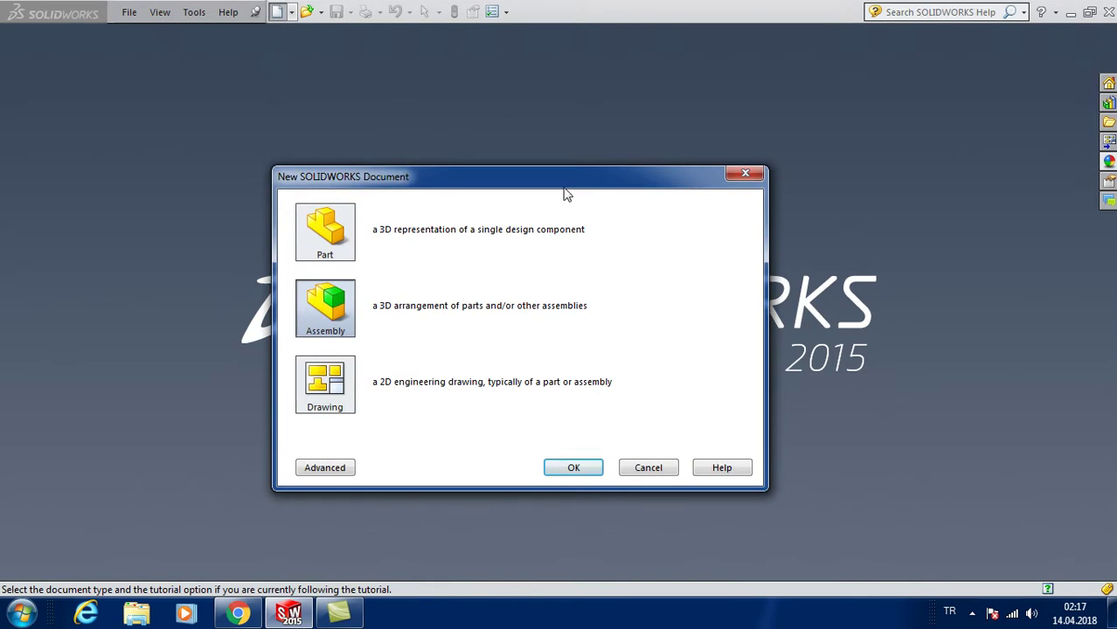
drag(564, 188, 546, 160)
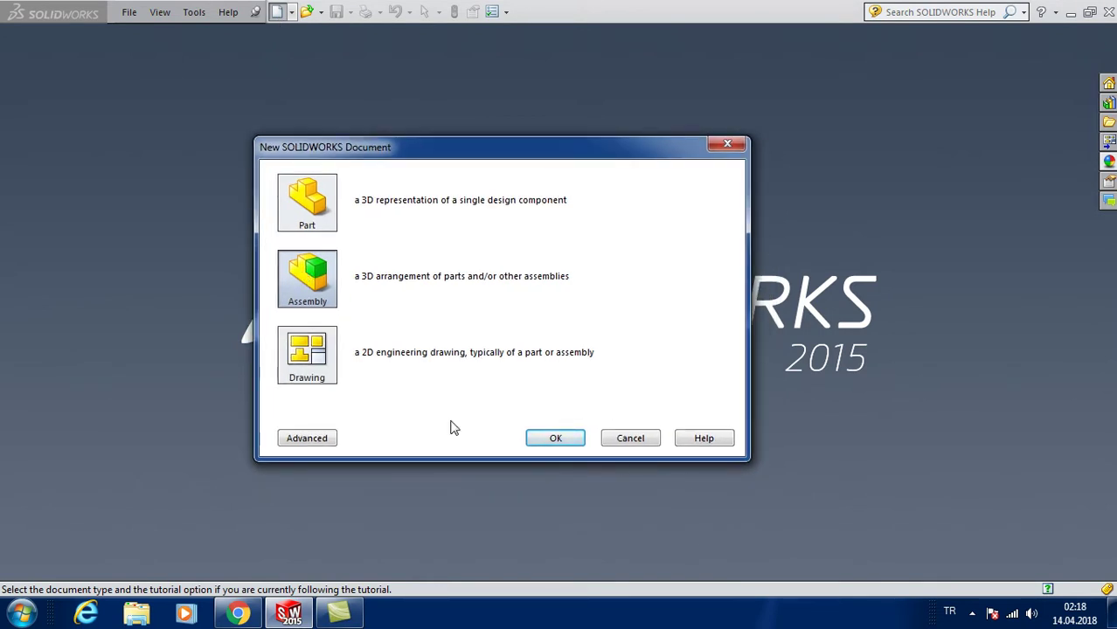
click(570, 440)
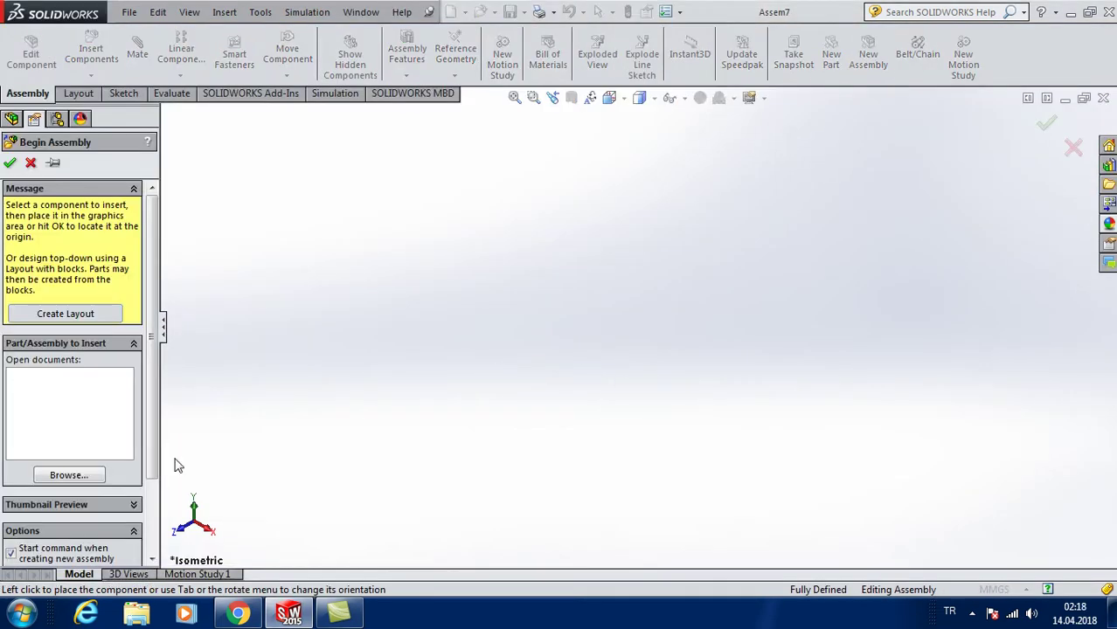
Insert Part2 from the PISTON folder and place it as the first fixed component.
click(76, 478)
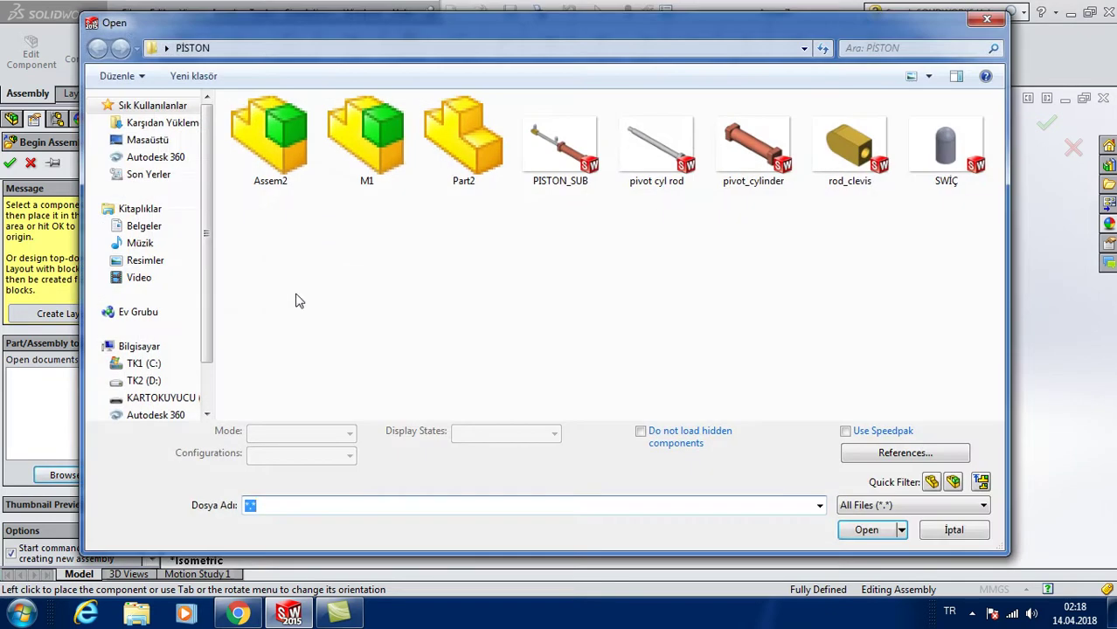
click(481, 179)
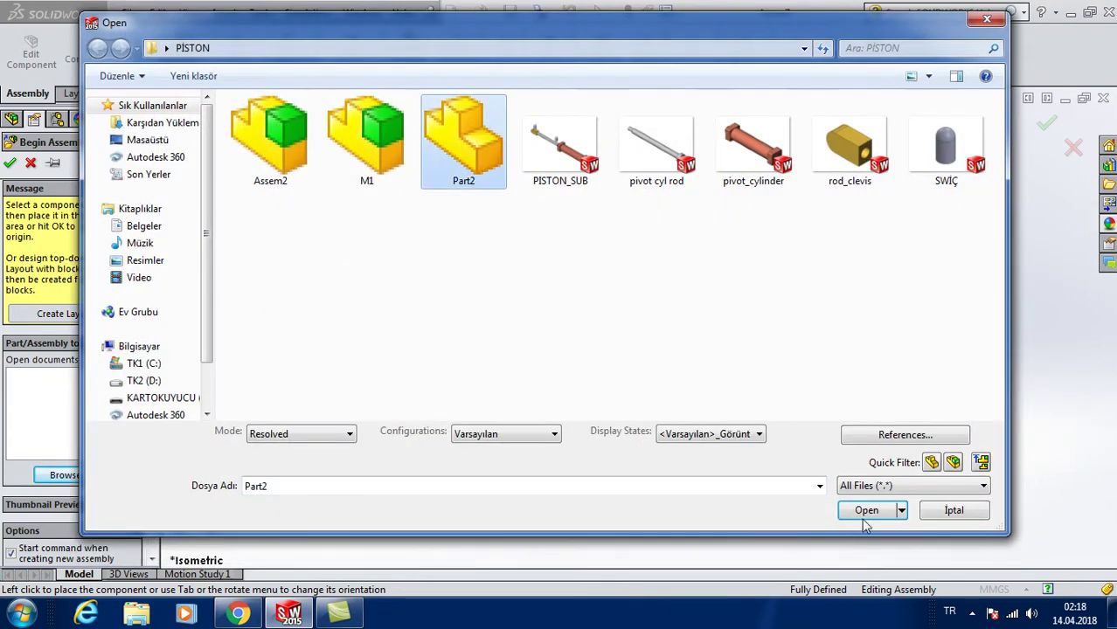
click(845, 530)
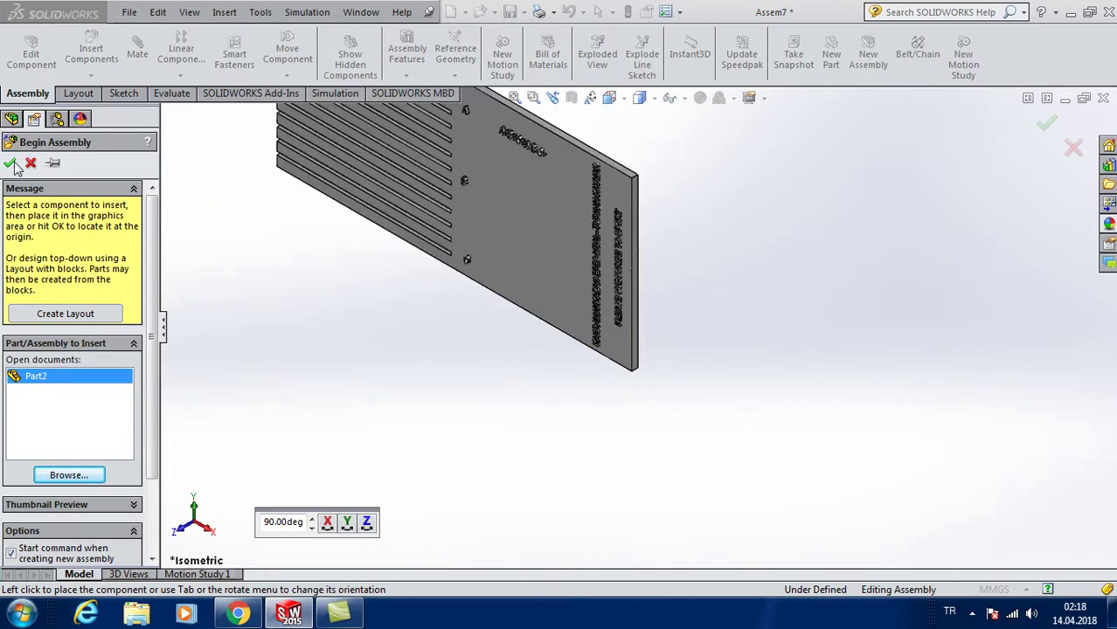
click(325, 374)
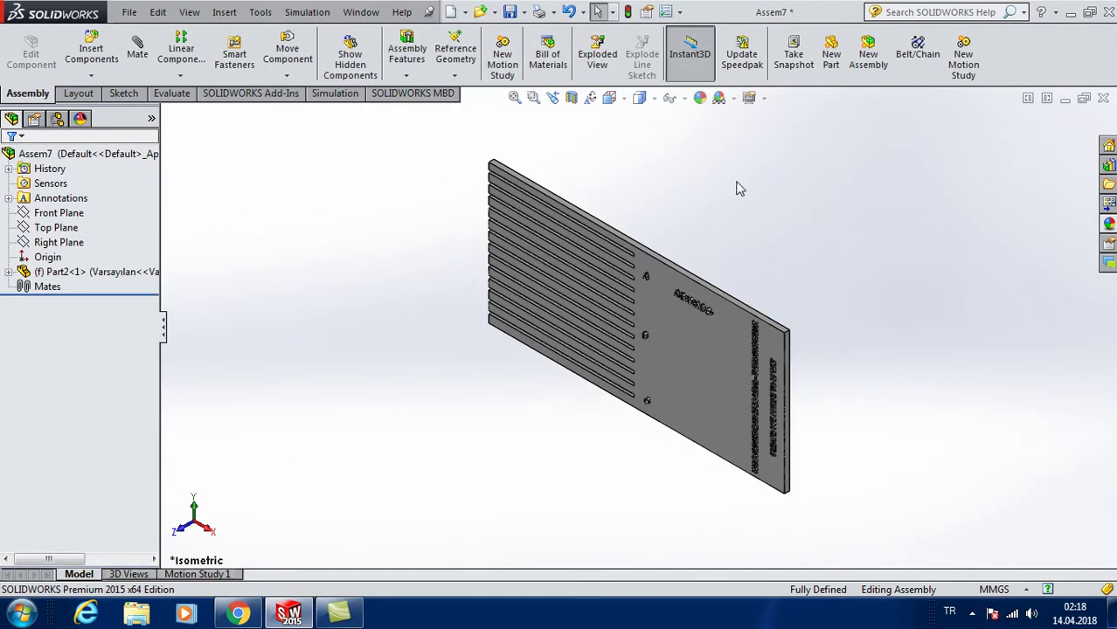
scroll(673, 211, down, 2)
Insert the PISTON_SUB subassembly and place it left of the panel.
click(91, 50)
click(63, 447)
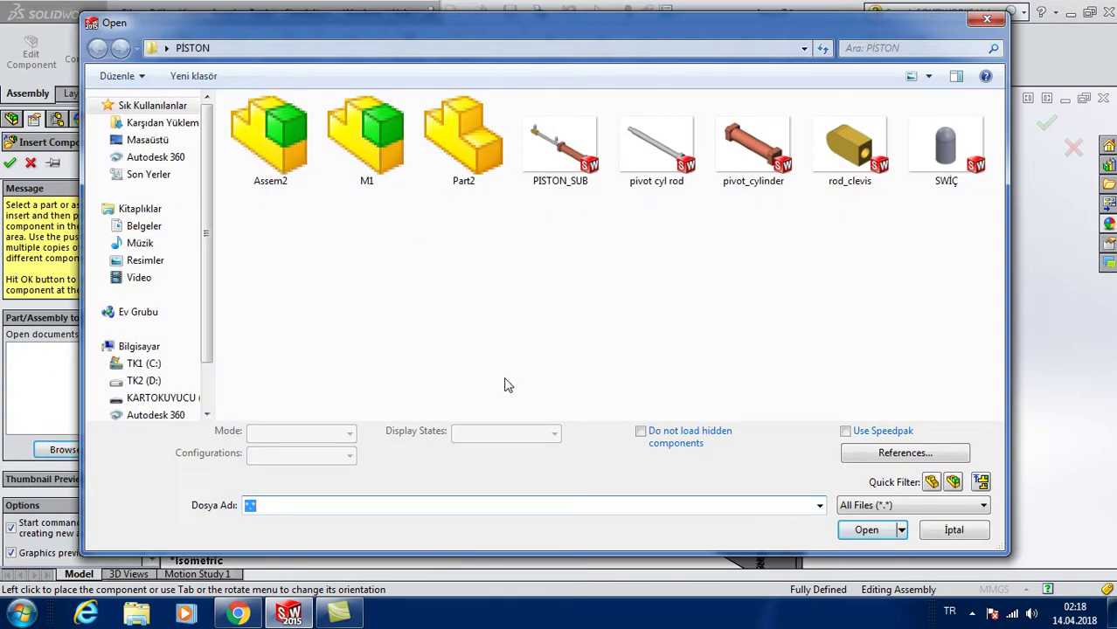
click(568, 158)
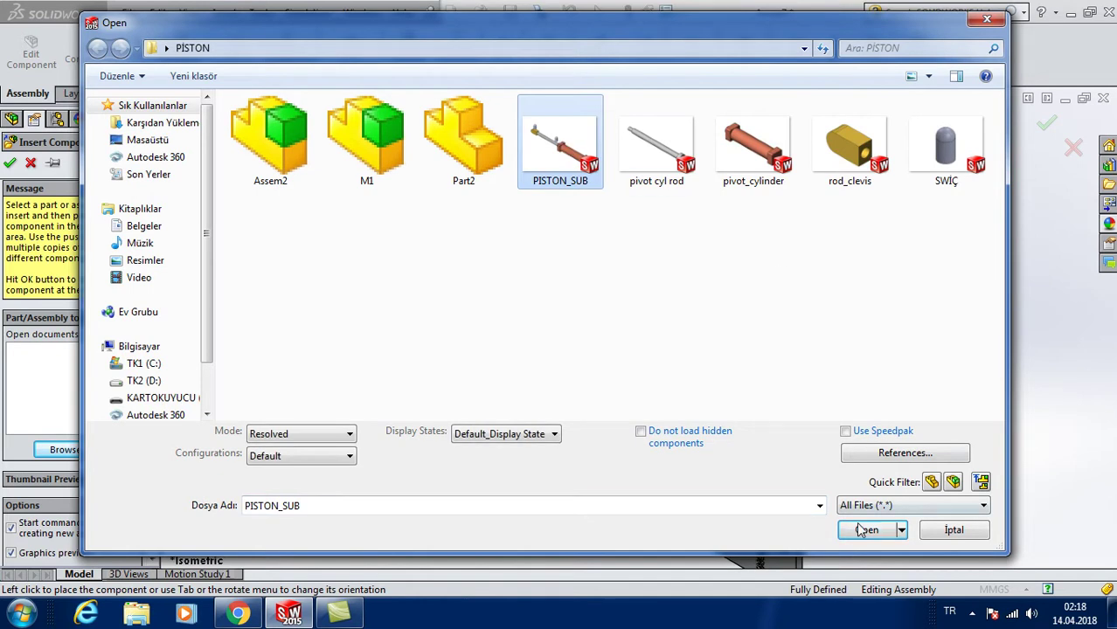
click(864, 530)
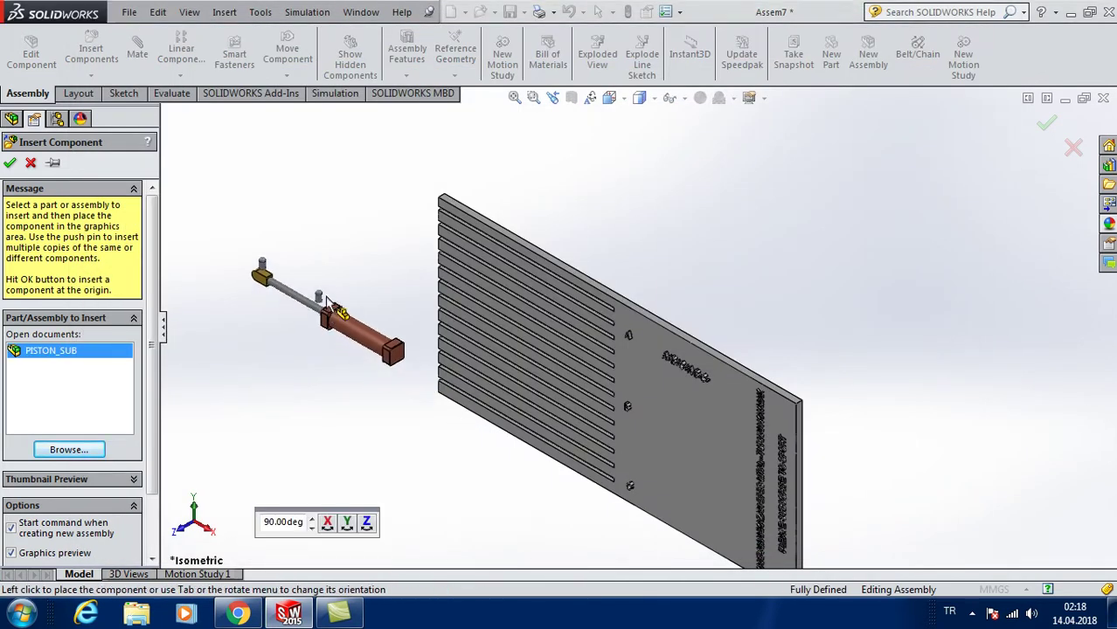
click(326, 299)
Move and turn PISTON_SUB beside the panel, then start the Mate command.
scroll(317, 290, down, 4)
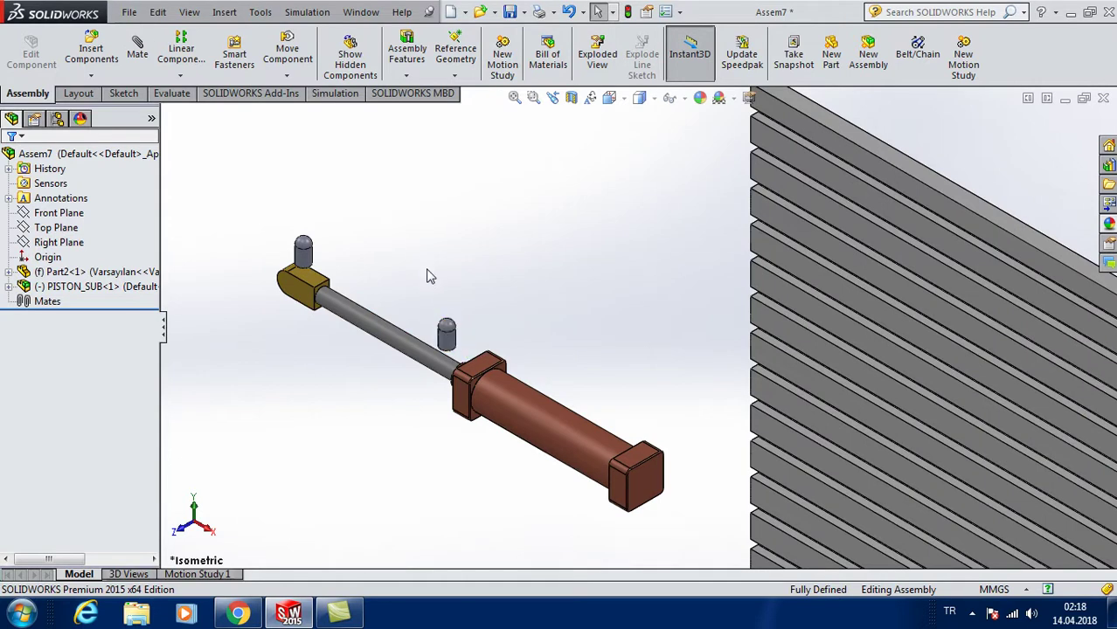
scroll(429, 273, up, 2)
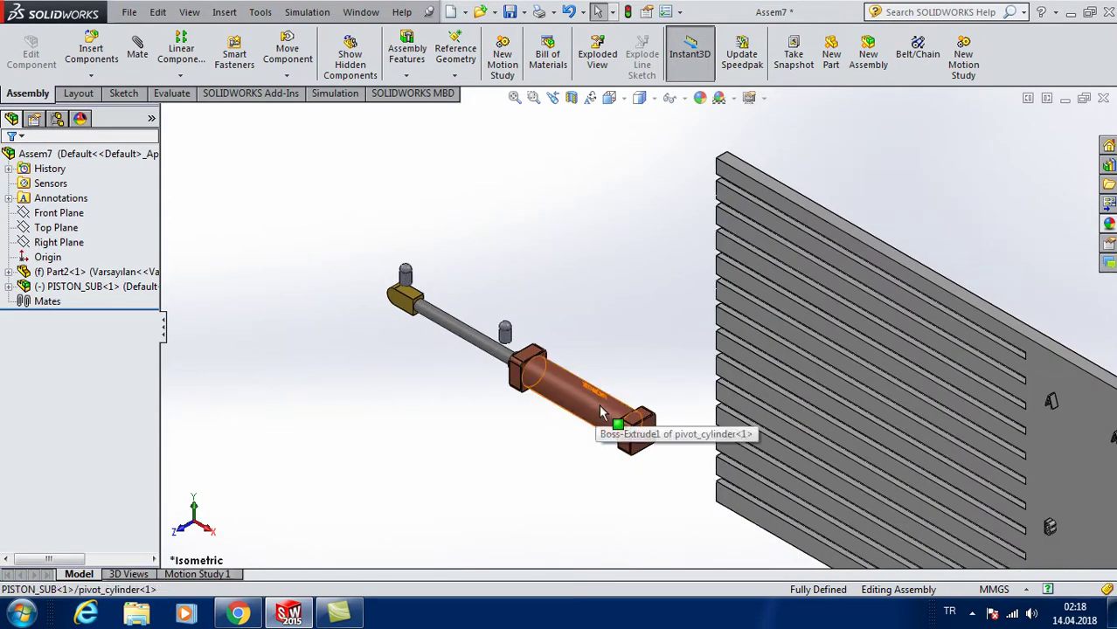
drag(600, 413, 290, 414)
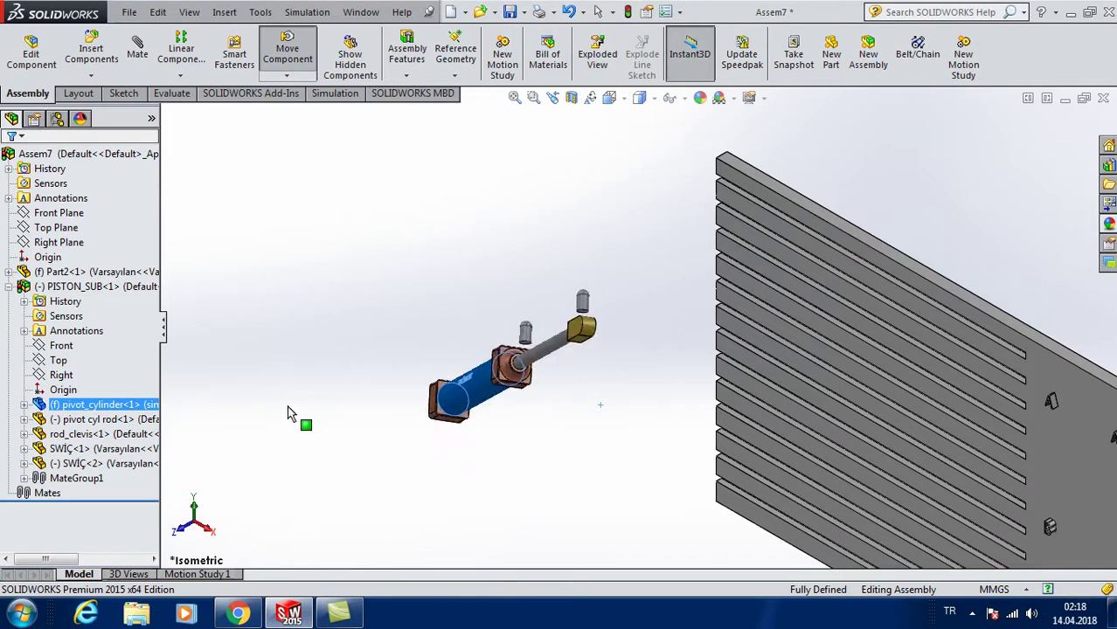
right_click(420, 428)
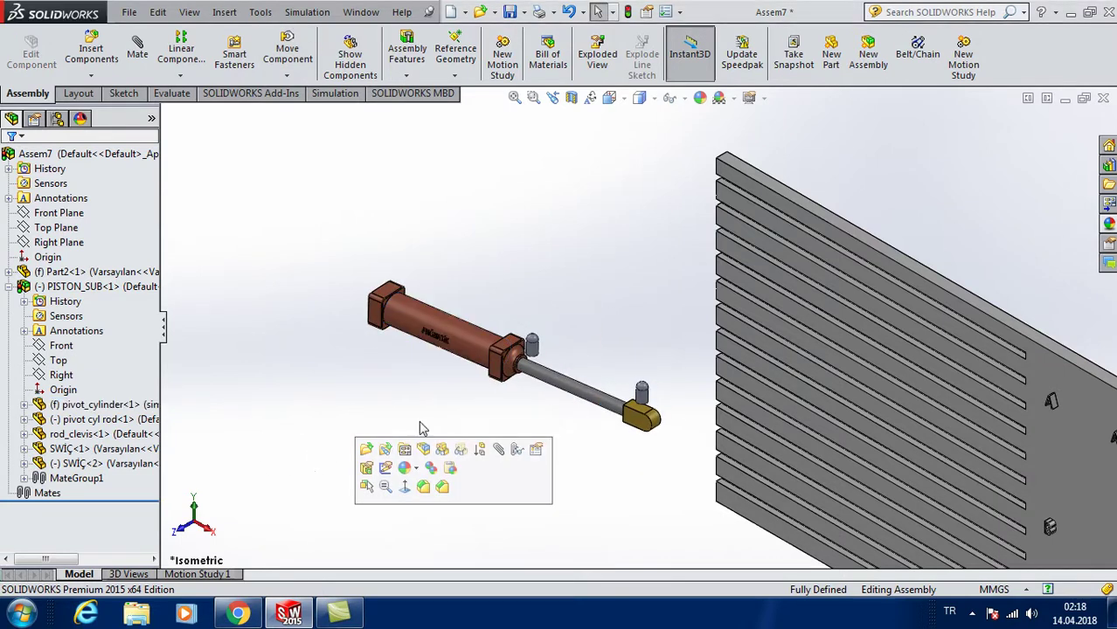
scroll(796, 334, down, 3)
click(137, 50)
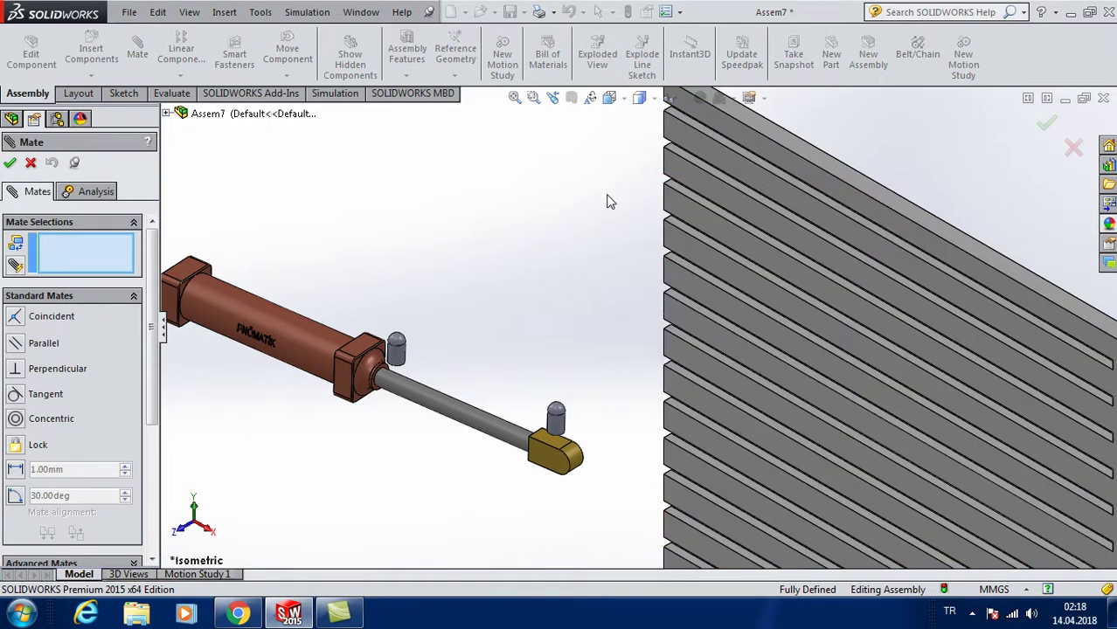
Mate a panel face coincident with the cylinder's end face.
click(720, 163)
middle_drag(720, 163, 523, 303)
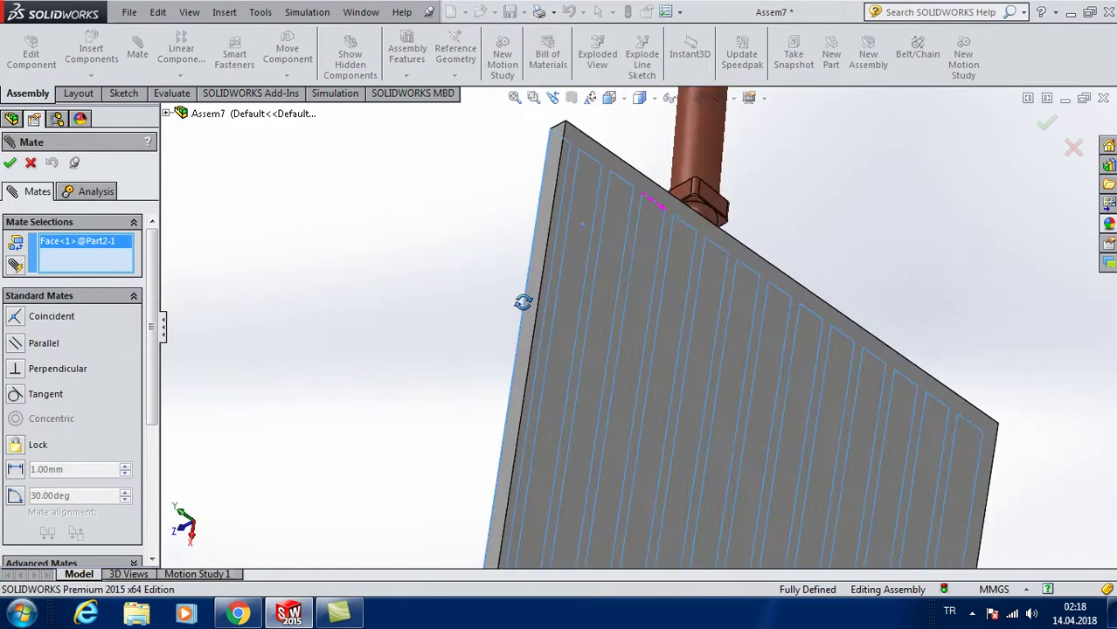
click(725, 217)
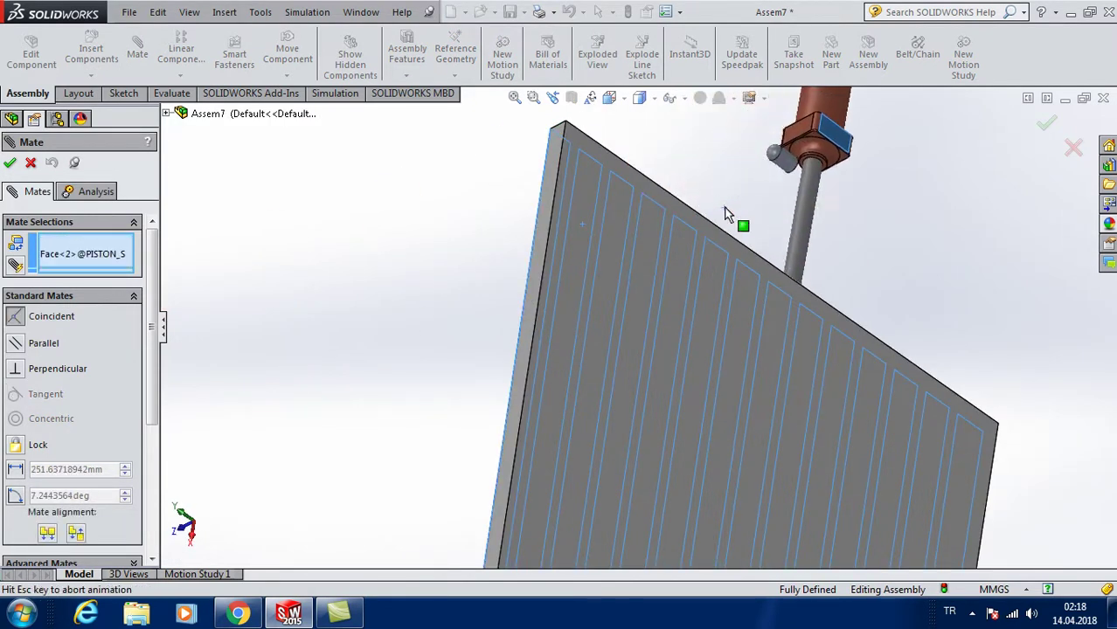
click(910, 190)
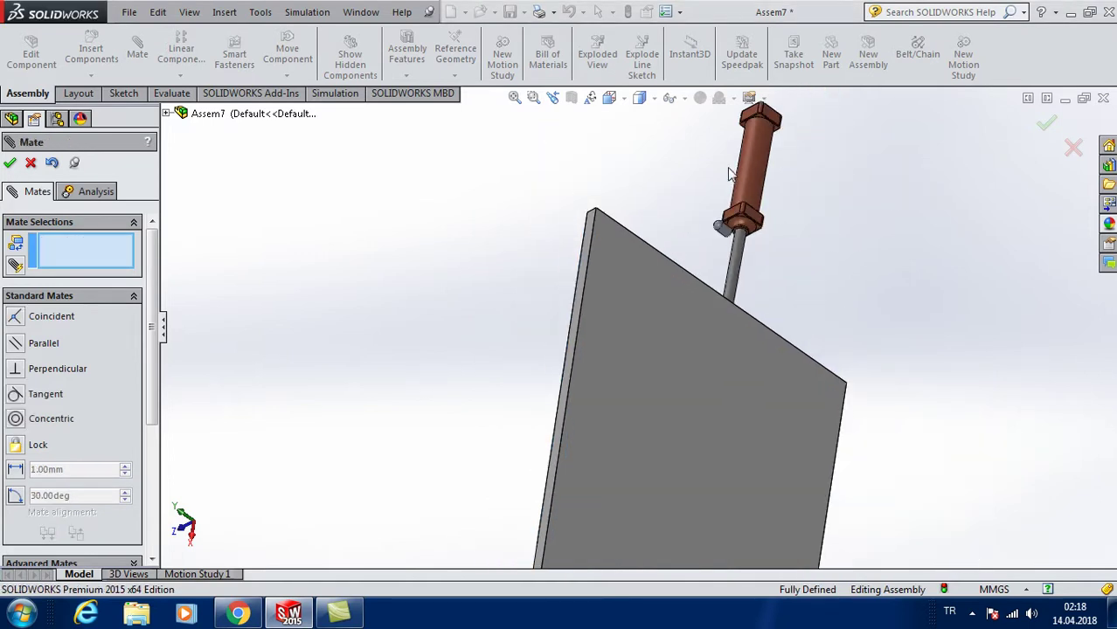
Mate the cylinder's top face coincident with the panel's edge face.
middle_drag(833, 243, 719, 428)
scroll(752, 166, down, 3)
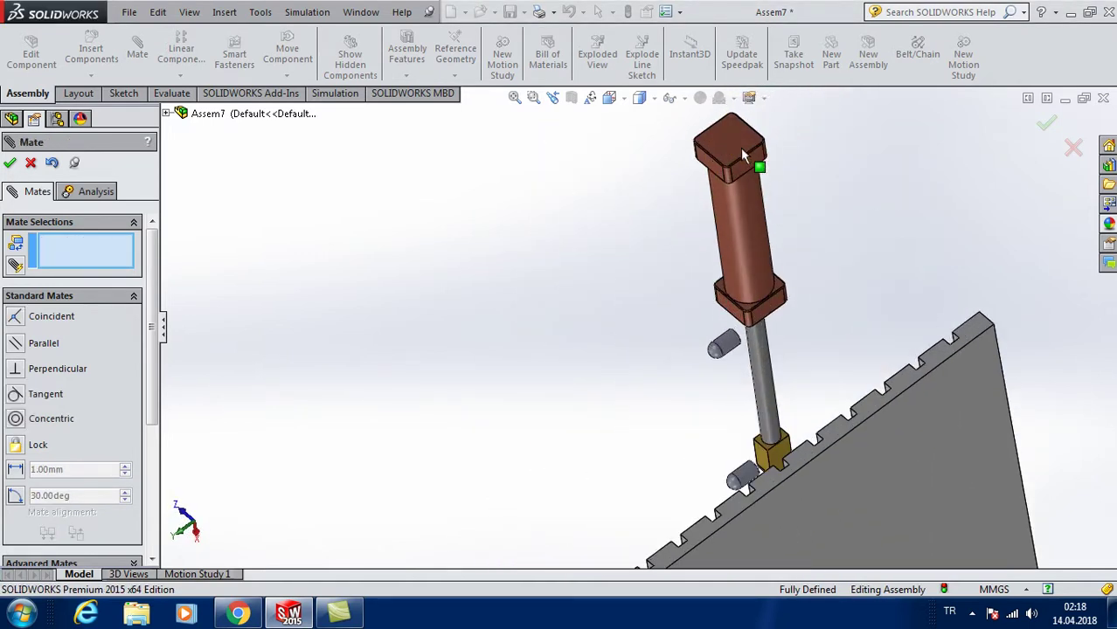
click(736, 131)
scroll(740, 257, up, 3)
scroll(740, 256, down, 3)
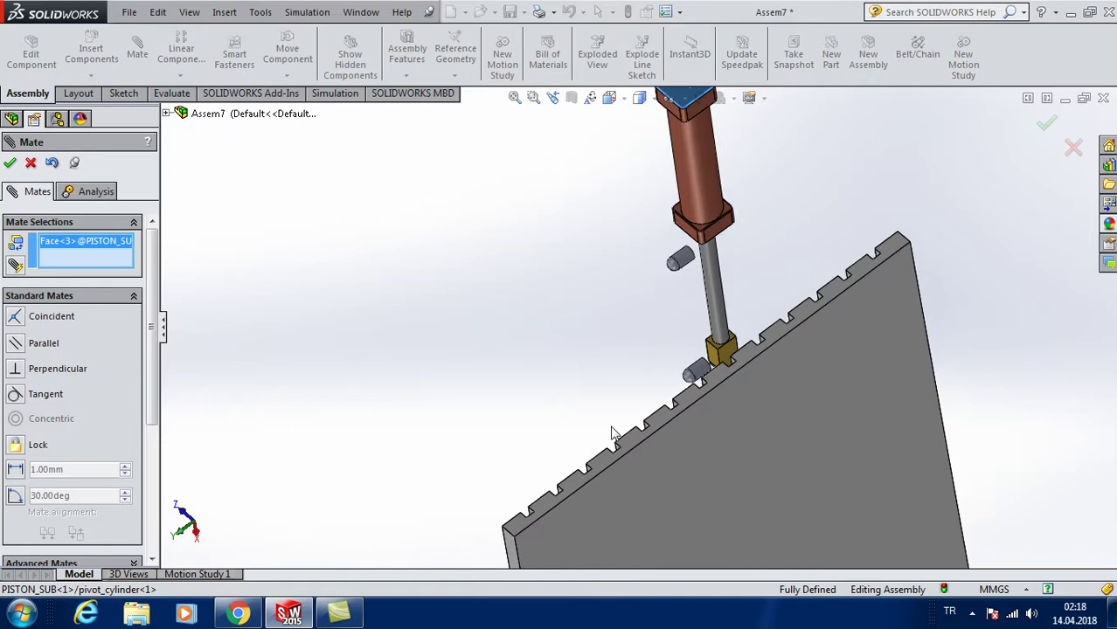
click(550, 511)
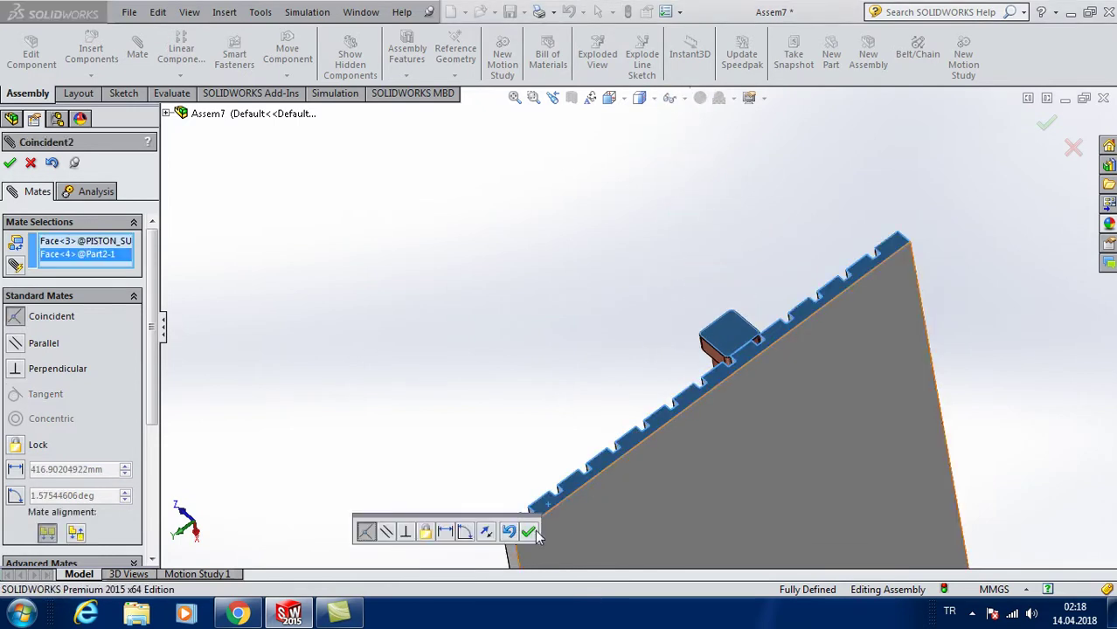
click(524, 533)
scroll(644, 270, up, 3)
scroll(682, 404, up, 2)
middle_drag(682, 404, 693, 315)
scroll(693, 314, down, 2)
scroll(690, 314, down, 1)
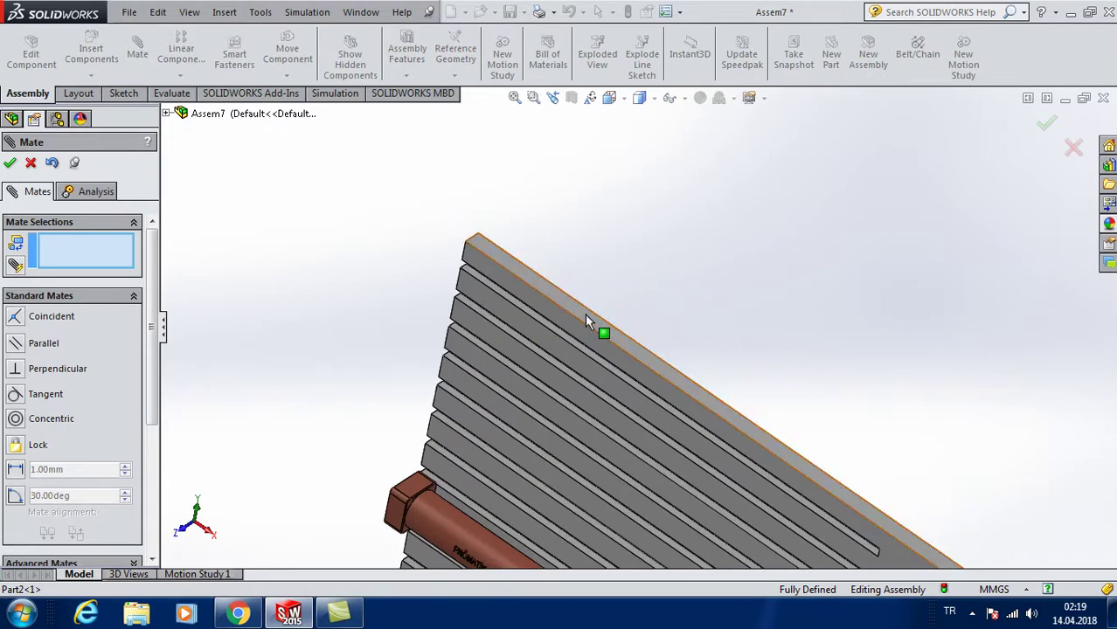
Add a 25 mm distance mate between the panel's top edge face and the cylinder end face.
click(585, 313)
click(419, 498)
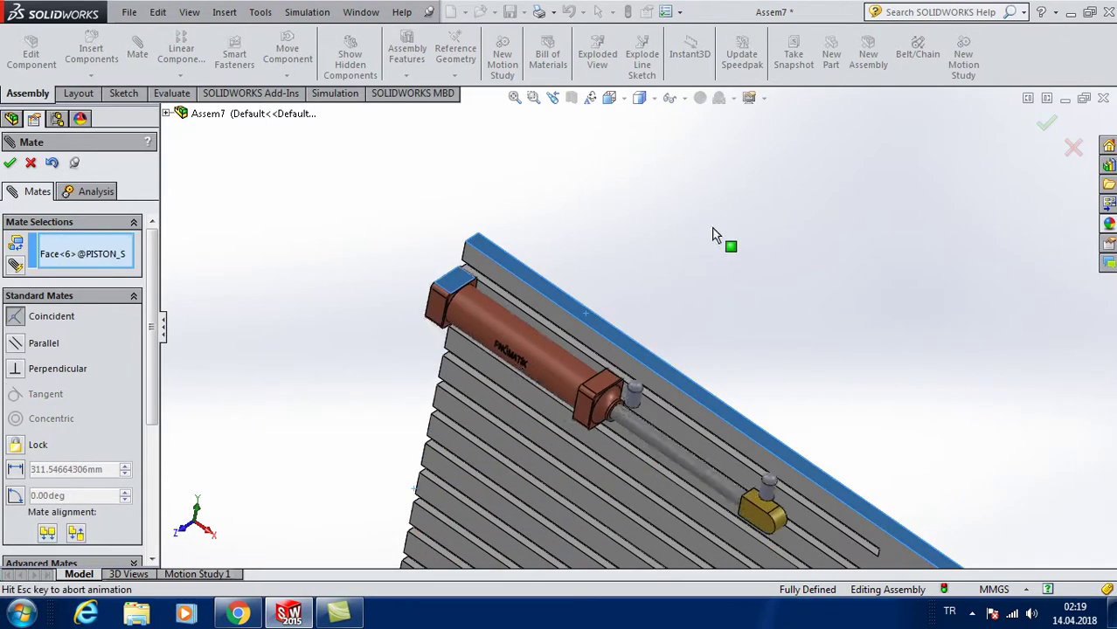
click(838, 198)
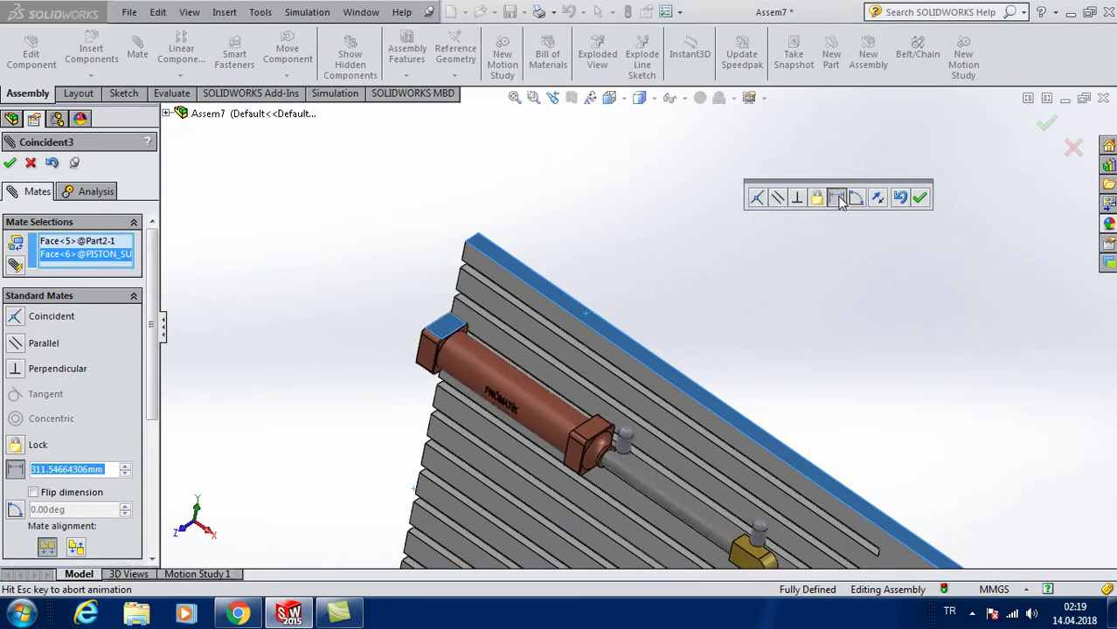
text(1)
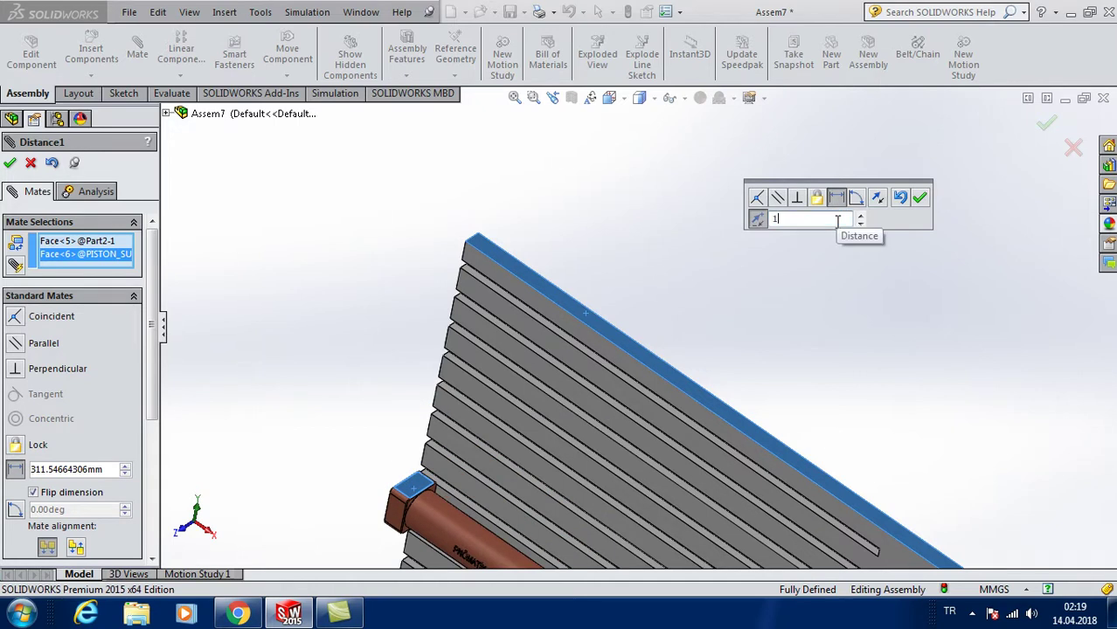
text(5)
key(Return)
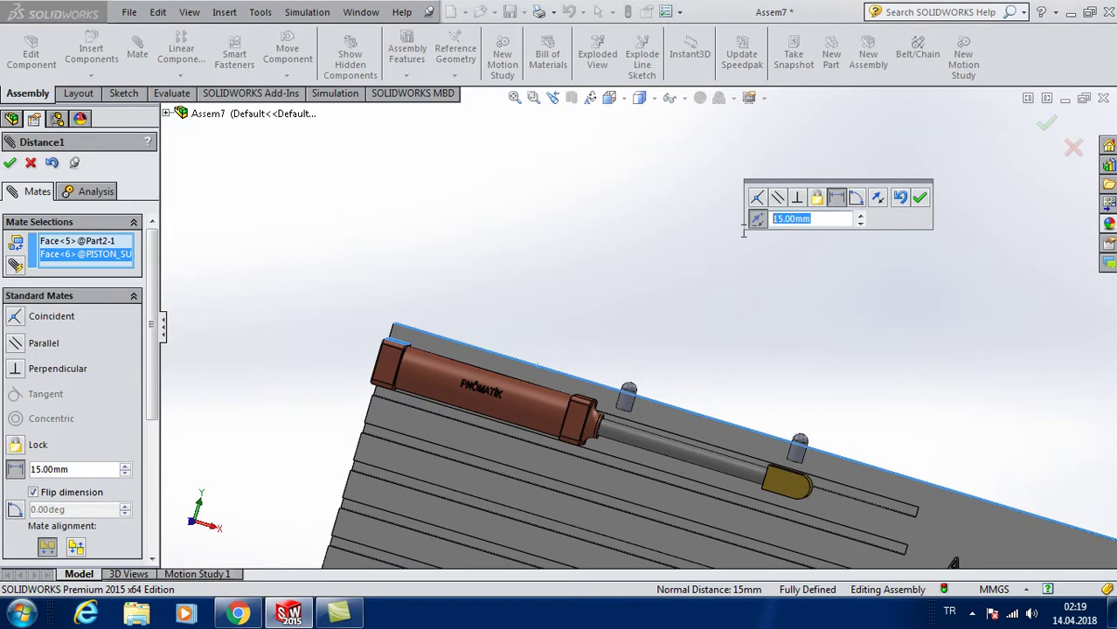
text(25)
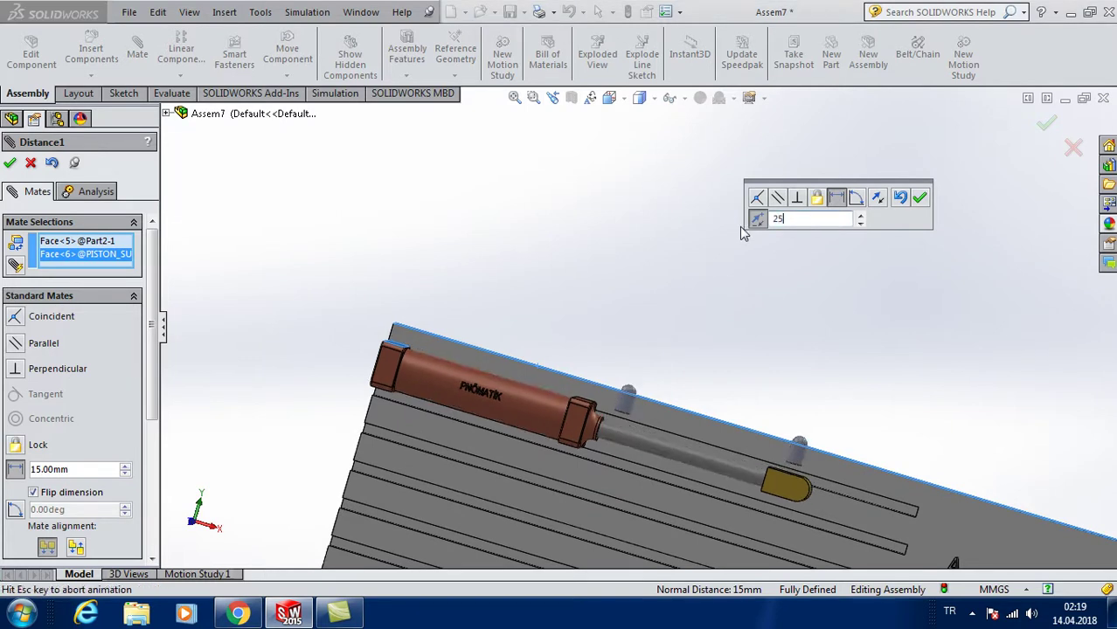
key(Return)
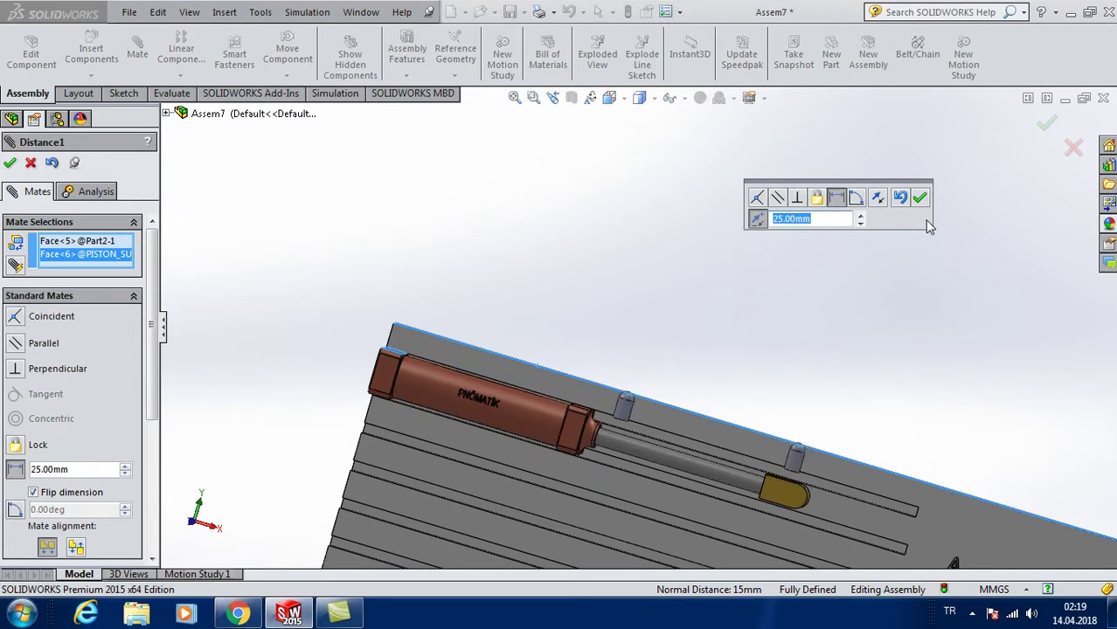
click(920, 198)
Close the mate manager, view the panel from Front, and zoom onto the A+B+C+A-B-C- lettering and back out.
click(10, 164)
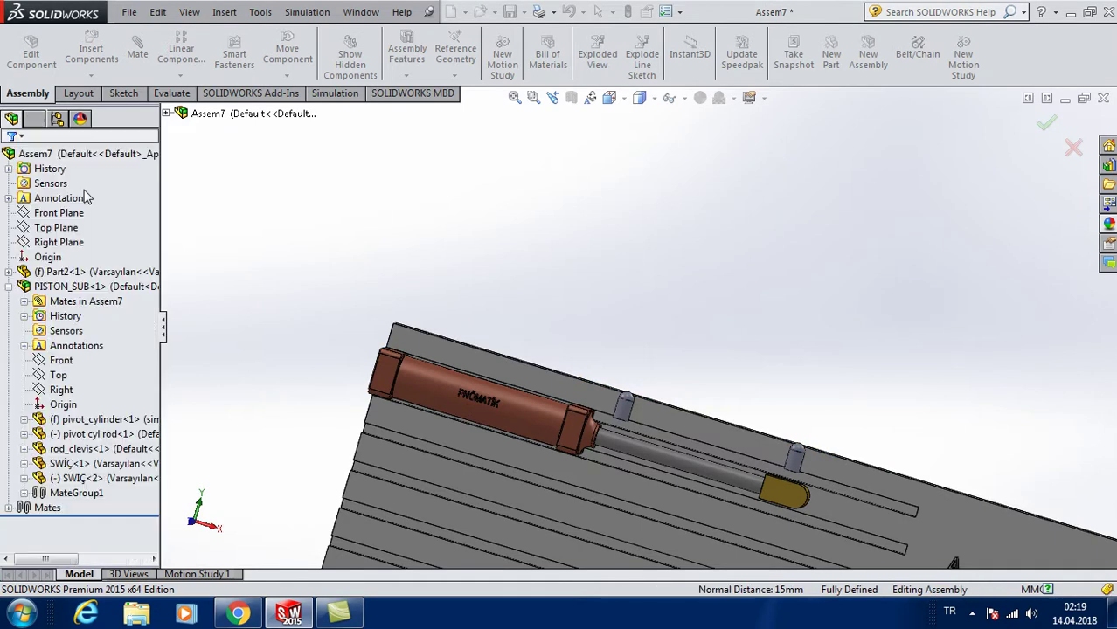
click(610, 97)
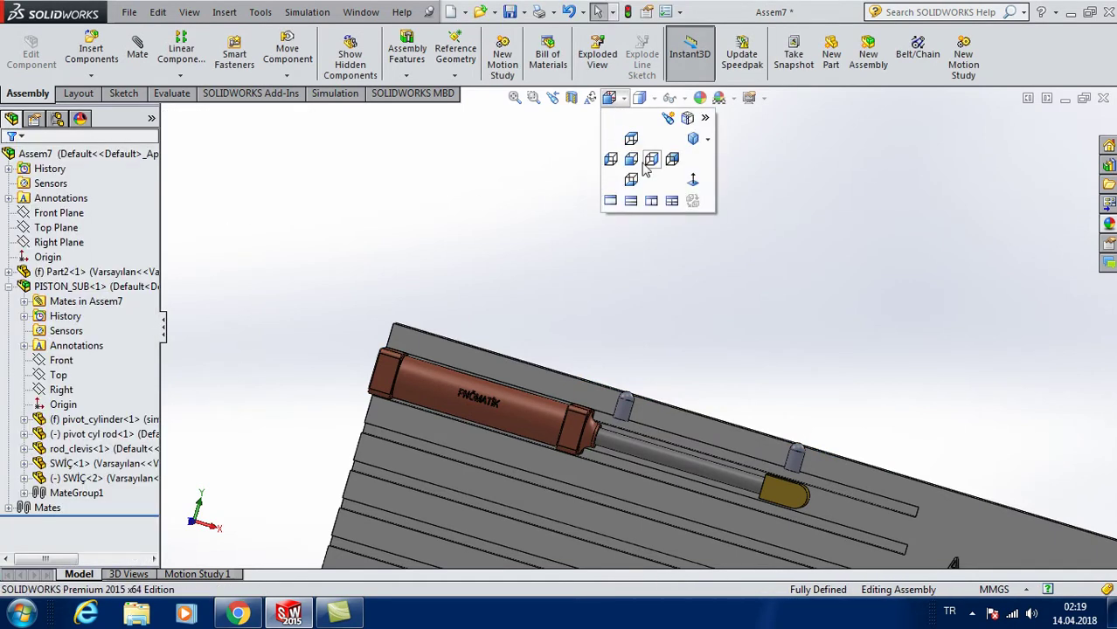
click(635, 164)
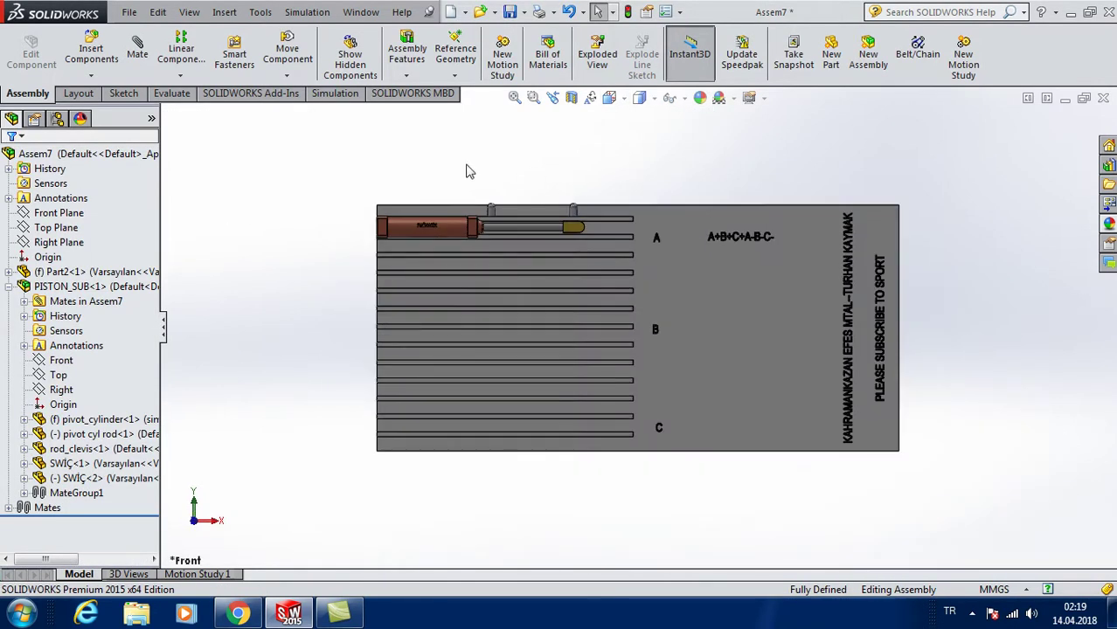
scroll(454, 253, down, 2)
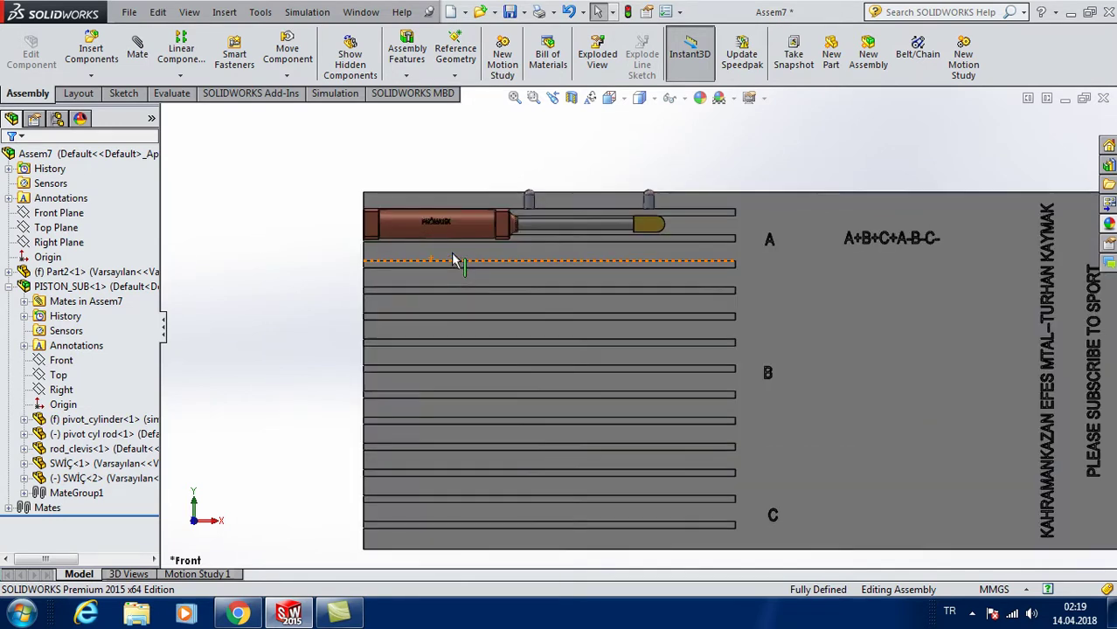
scroll(535, 300, up, 2)
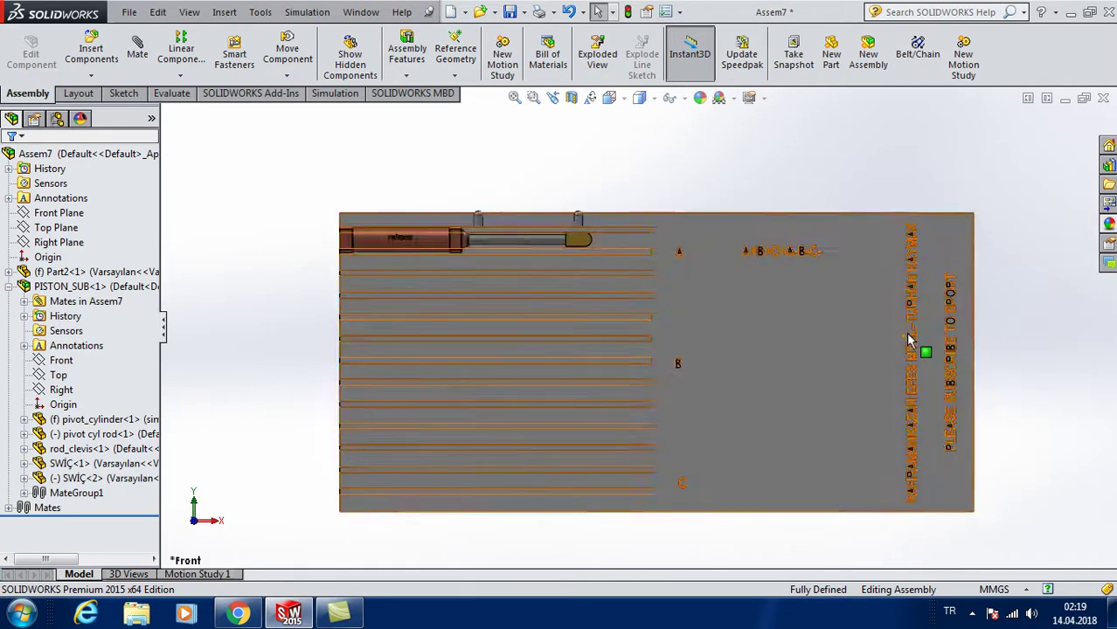
scroll(706, 299, down, 2)
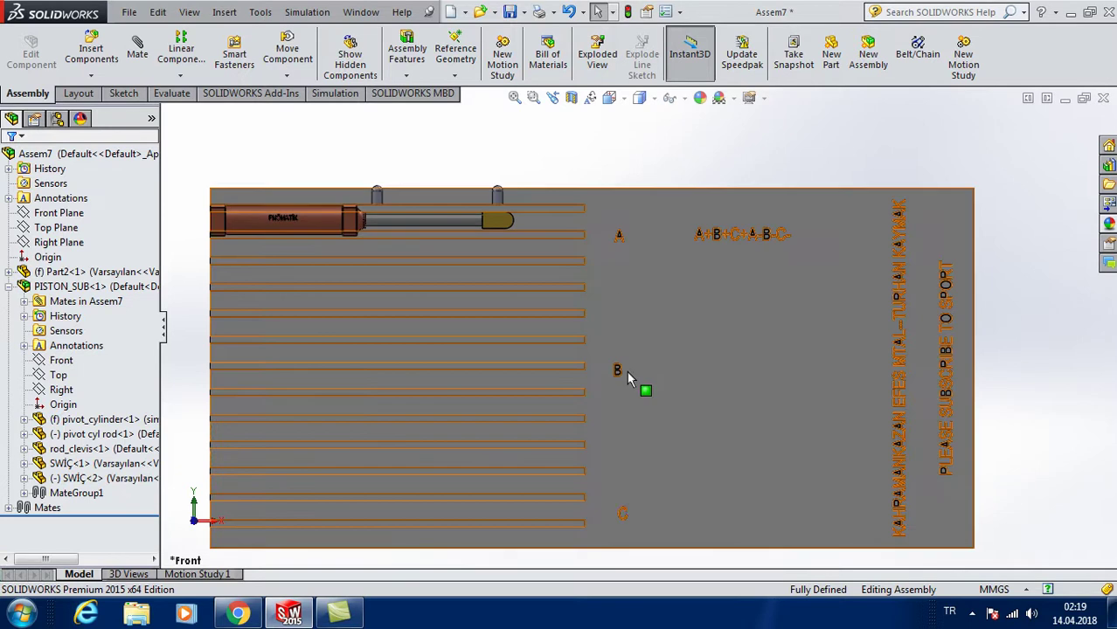
scroll(735, 258, down, 2)
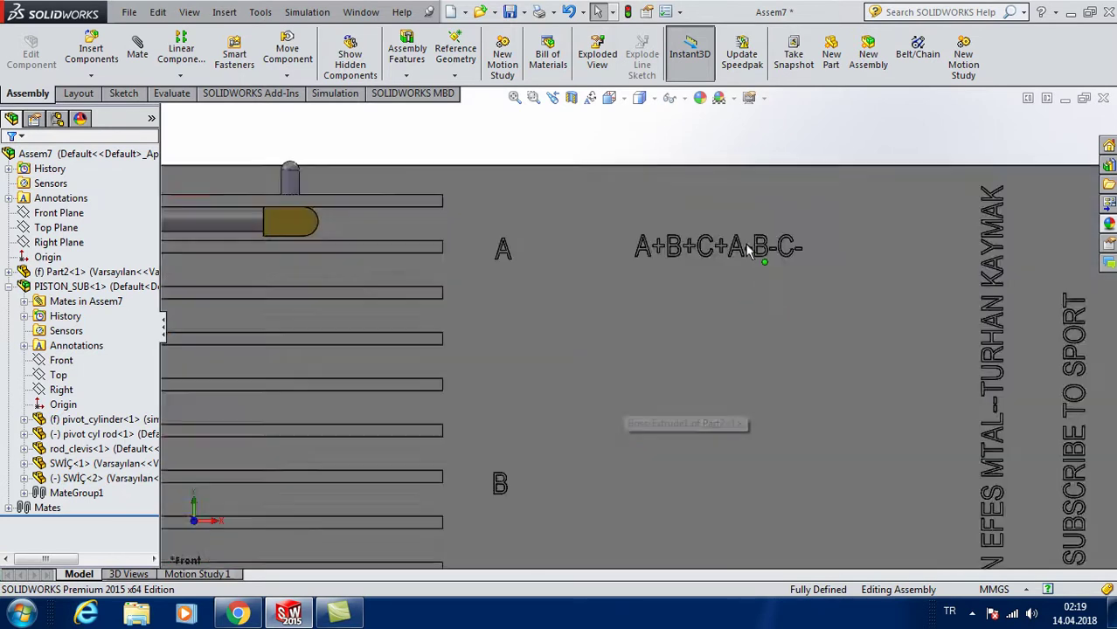
scroll(745, 254, down, 2)
scroll(739, 289, down, 2)
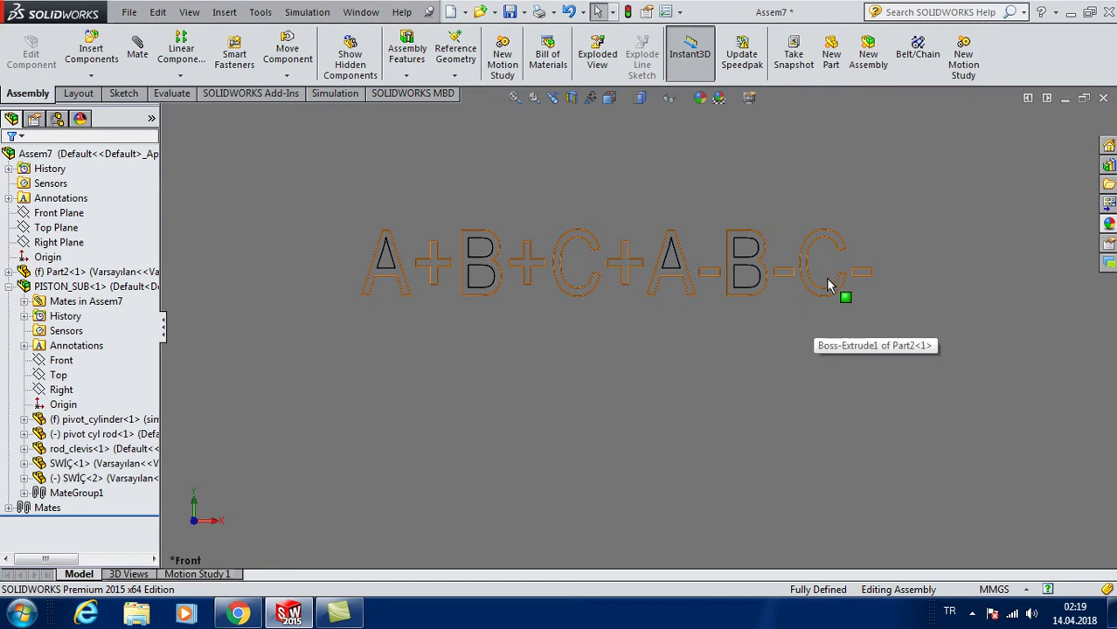
key(z)
key(z)
key(z)
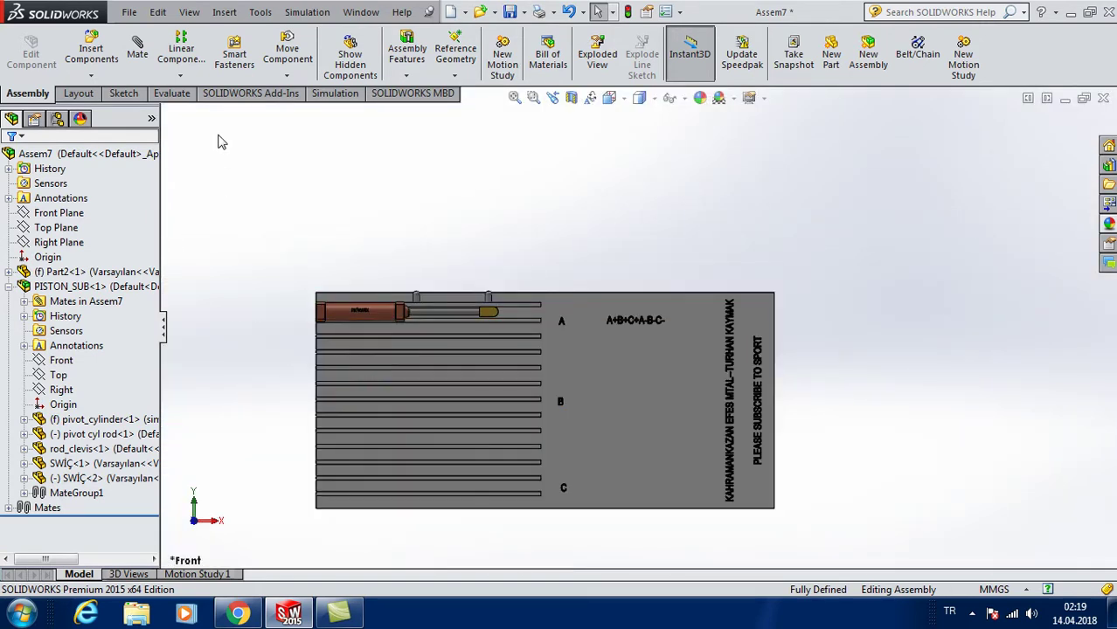
click(180, 76)
Linear-pattern PISTON_SUB along the panel's side edge: 3 instances, 230 mm apart.
click(184, 92)
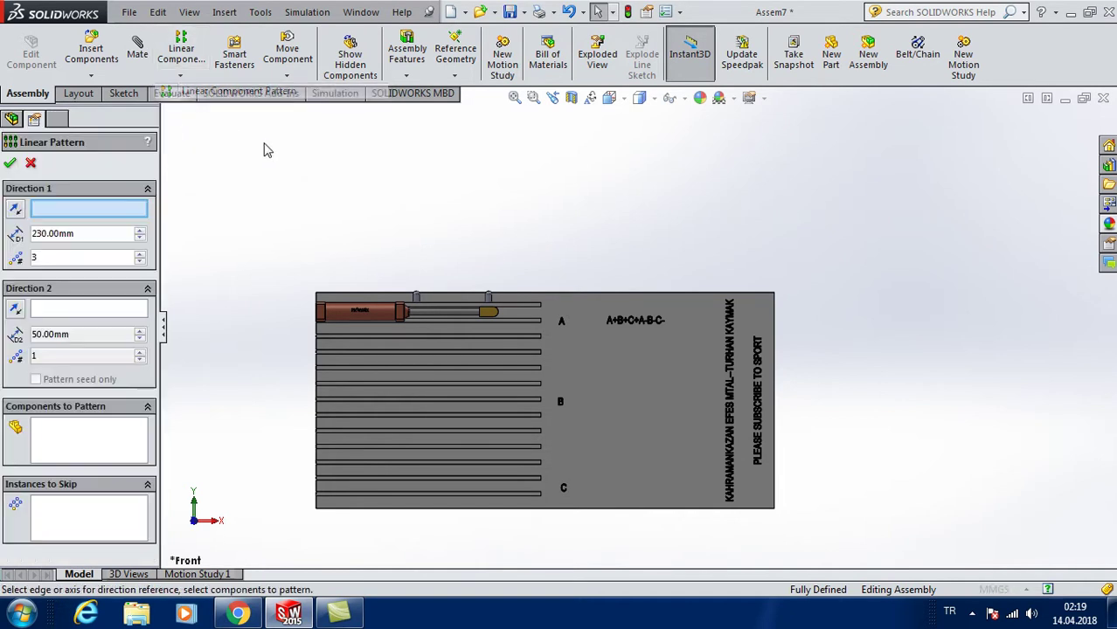
middle_drag(324, 184, 361, 204)
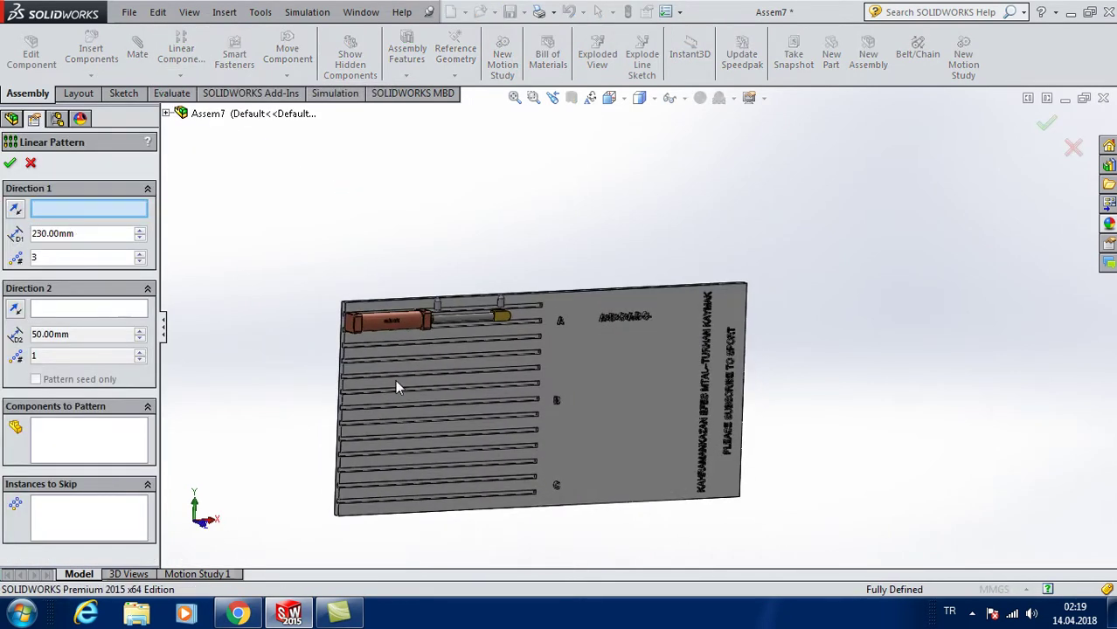
scroll(396, 382, down, 4)
click(323, 358)
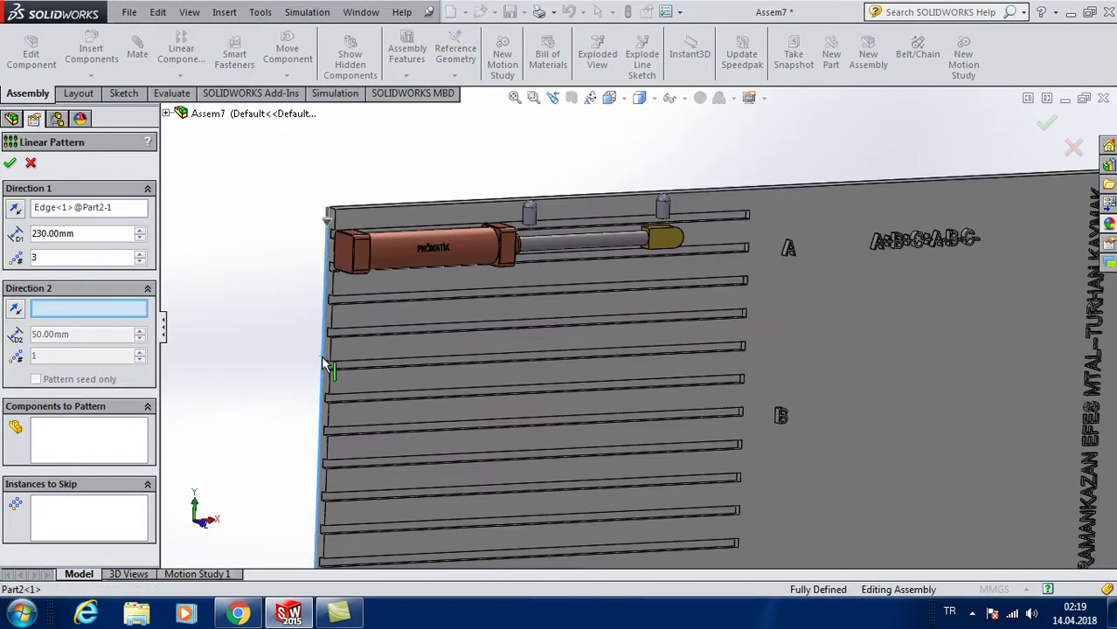
click(130, 422)
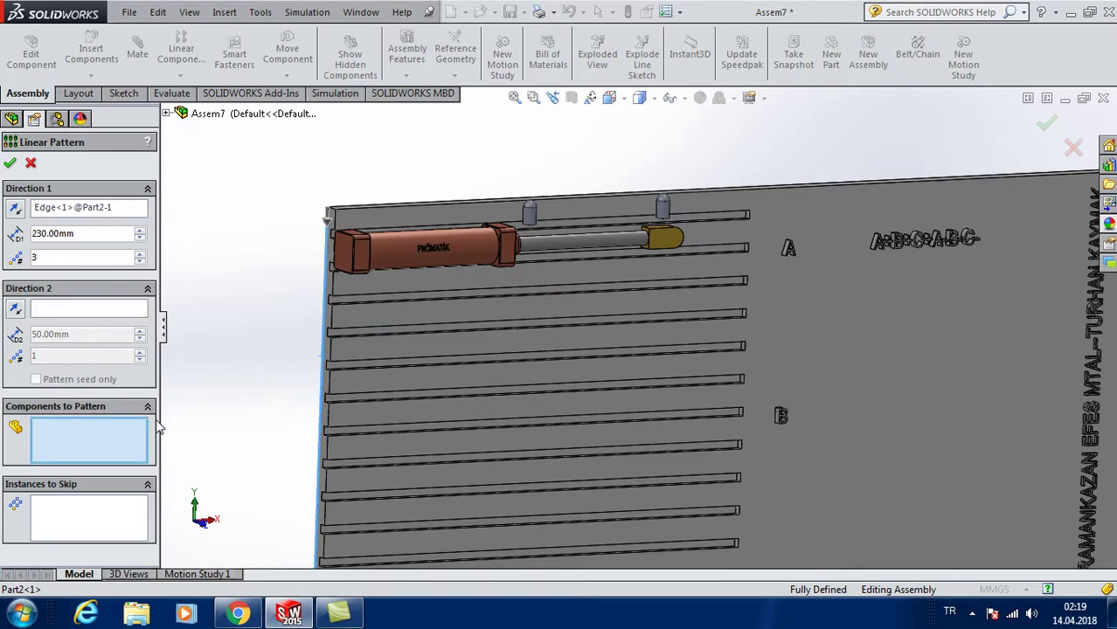
click(391, 253)
scroll(527, 363, up, 5)
mouse_move(682, 451)
middle_down()
mouse_move(580, 448)
mouse_move(586, 467)
middle_up()
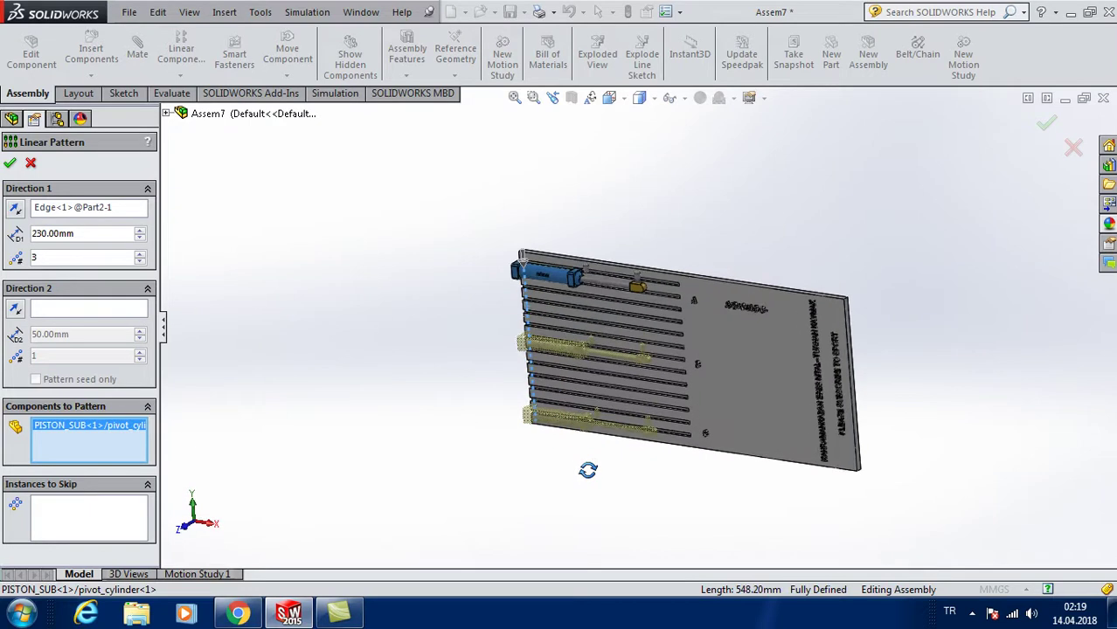
scroll(678, 370, down, 3)
scroll(670, 369, down, 2)
mouse_move(670, 369)
middle_down()
mouse_move(671, 350)
mouse_move(768, 329)
middle_up()
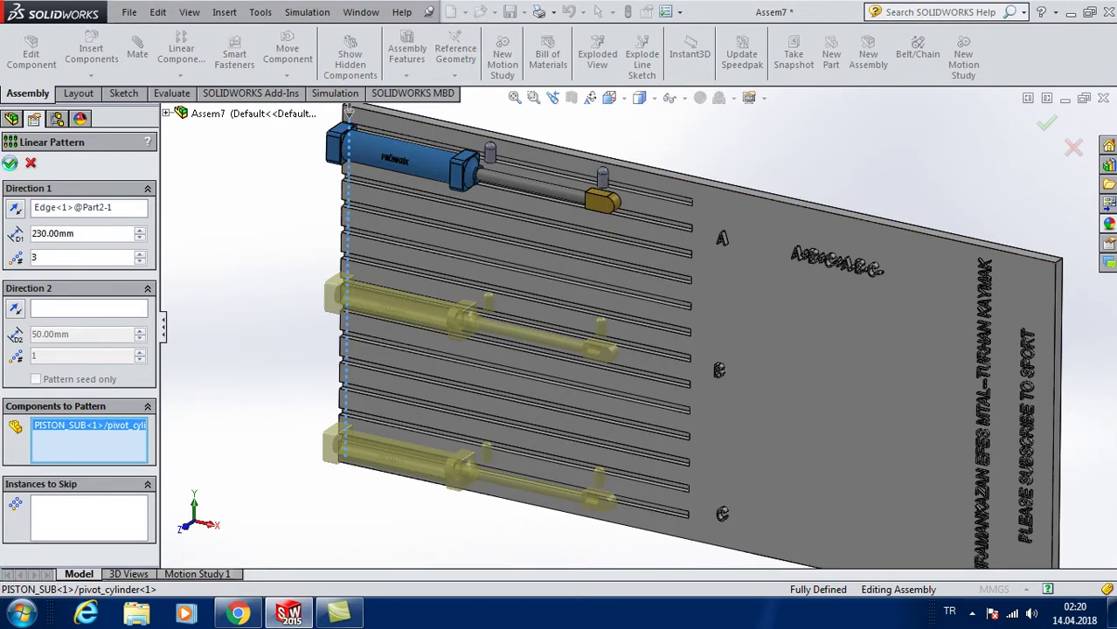
click(10, 162)
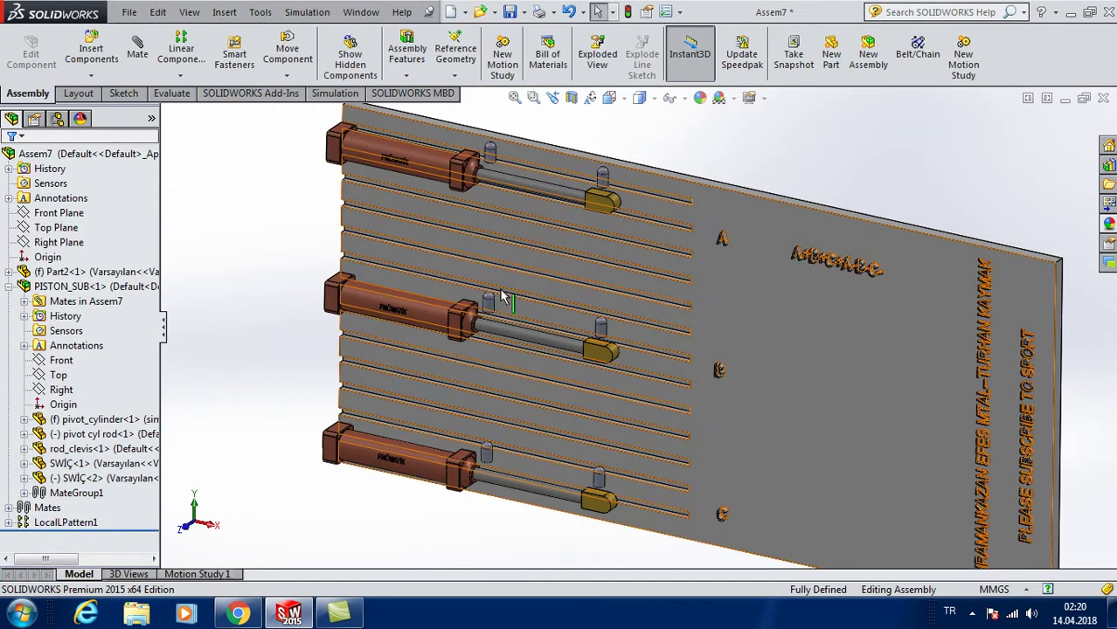
Try dragging the top piston's rod end to confirm the rod cannot move yet.
click(442, 308)
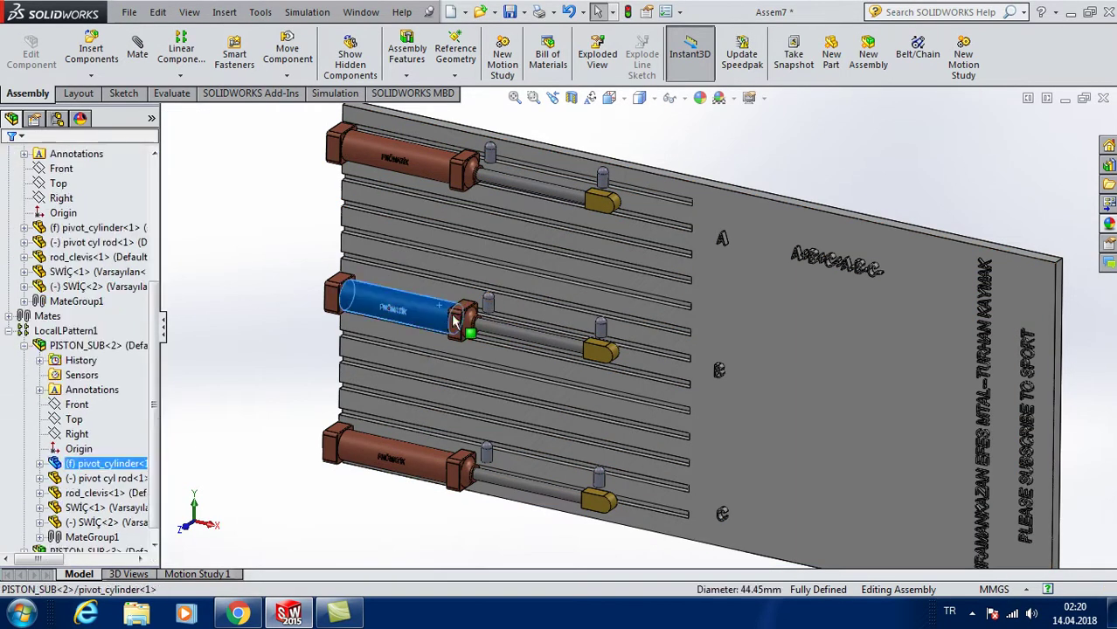
click(261, 348)
scroll(280, 221, up, 3)
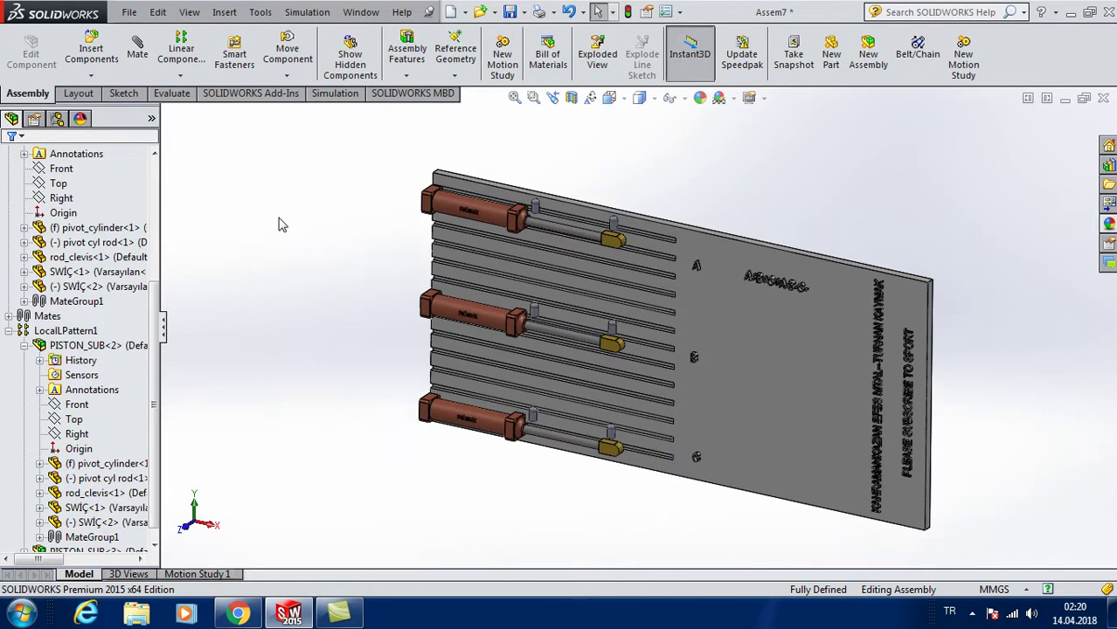
scroll(595, 231, down, 5)
click(645, 295)
drag(595, 281, 607, 287)
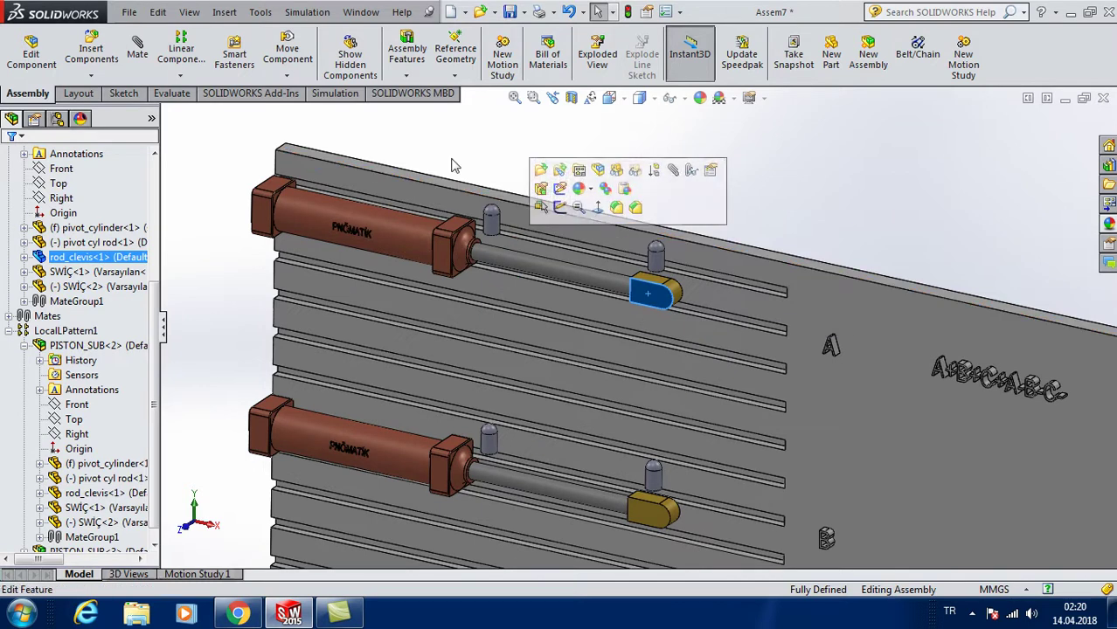
key(Escape)
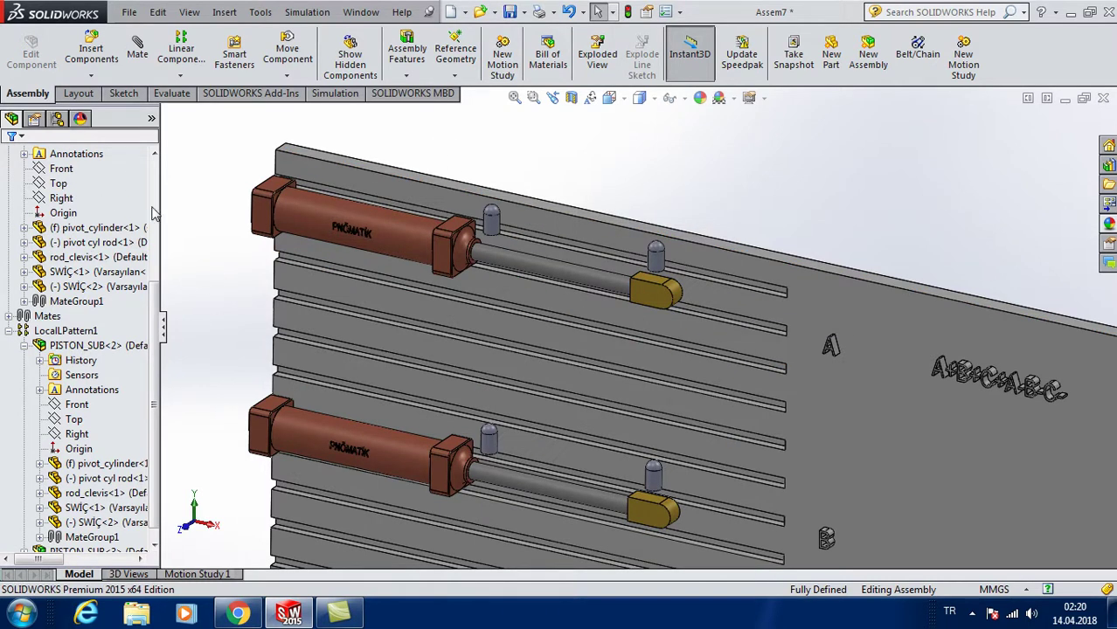
Collapse PISTON_SUB<1> and PISTON_SUB<2> so LocalLPattern1 shows just its two copies.
scroll(52, 280, up, 2)
scroll(24, 263, up, 1)
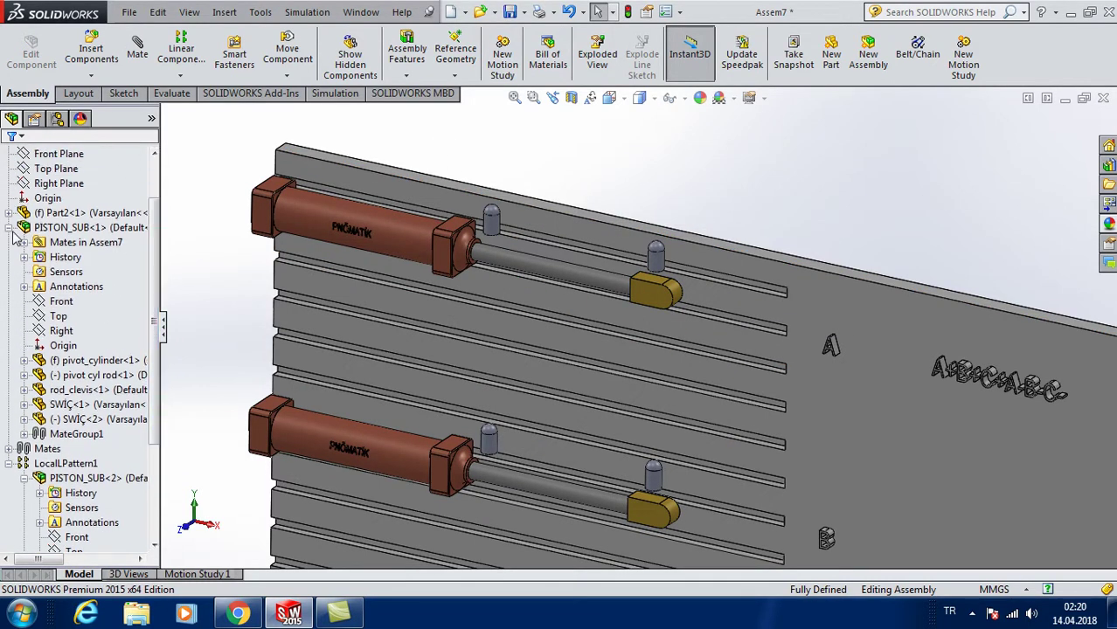
click(9, 228)
click(9, 316)
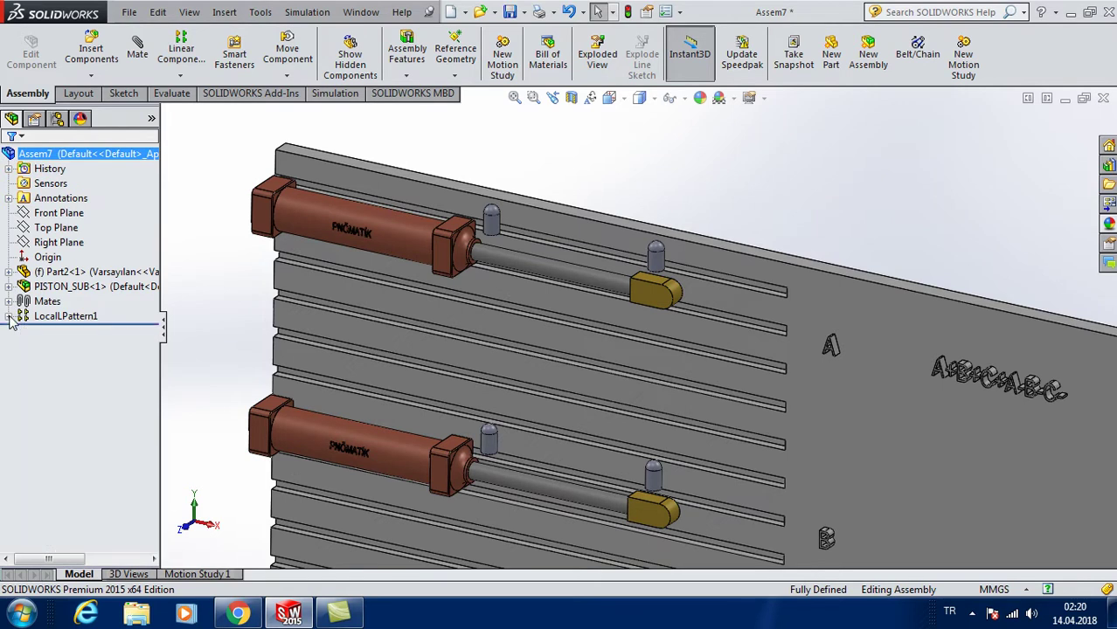
click(9, 317)
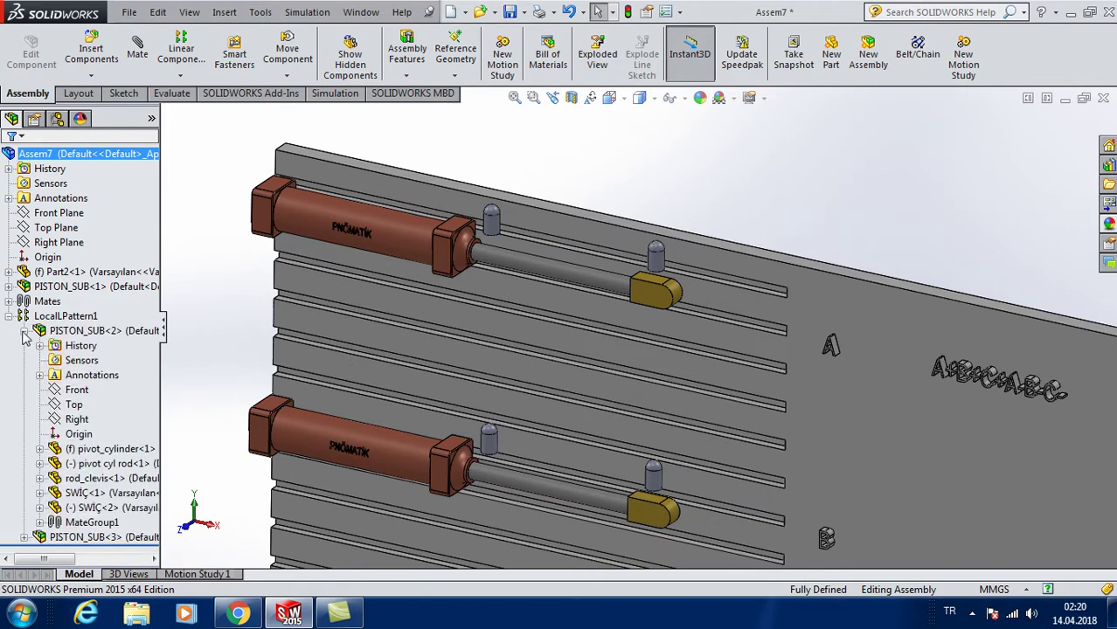
click(24, 331)
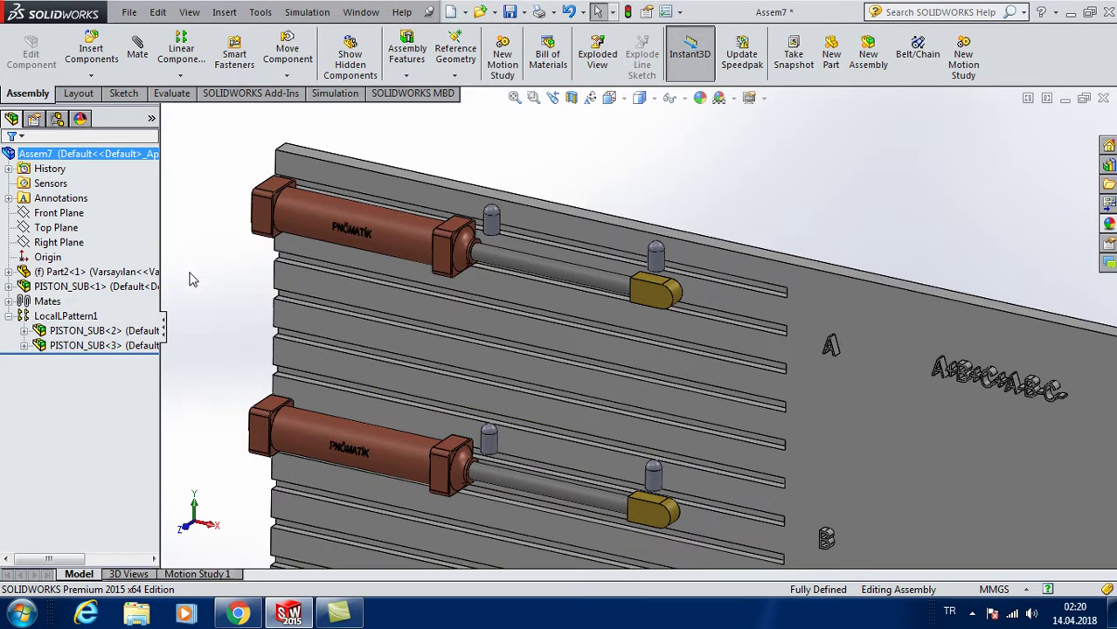
Set PISTON_SUB<1> to Solve as Flexible in its Component Properties.
right_click(59, 292)
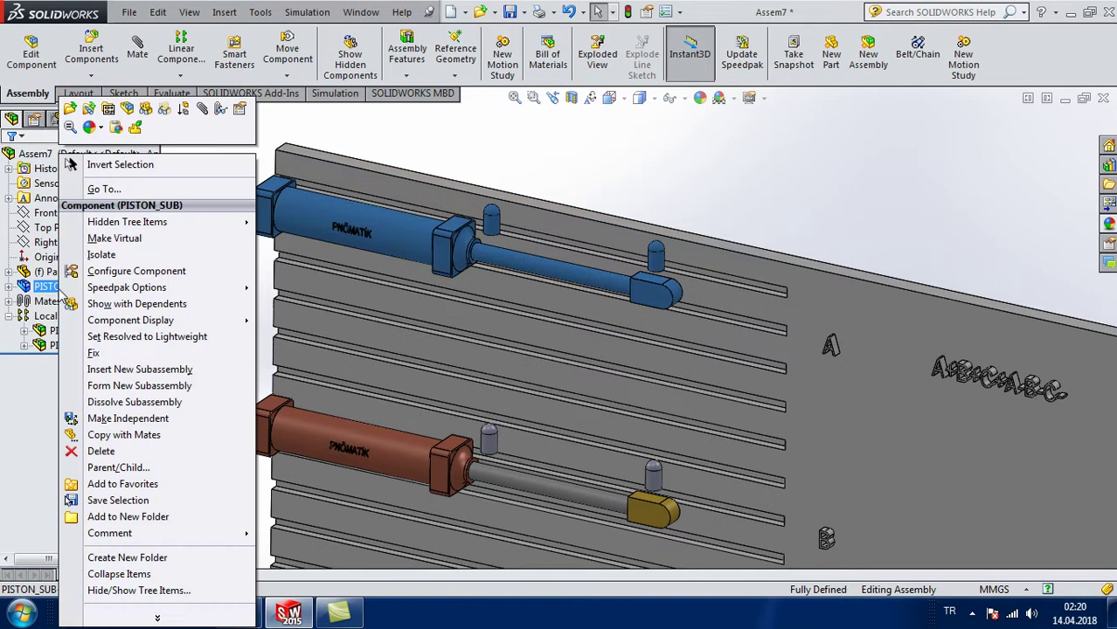
click(241, 112)
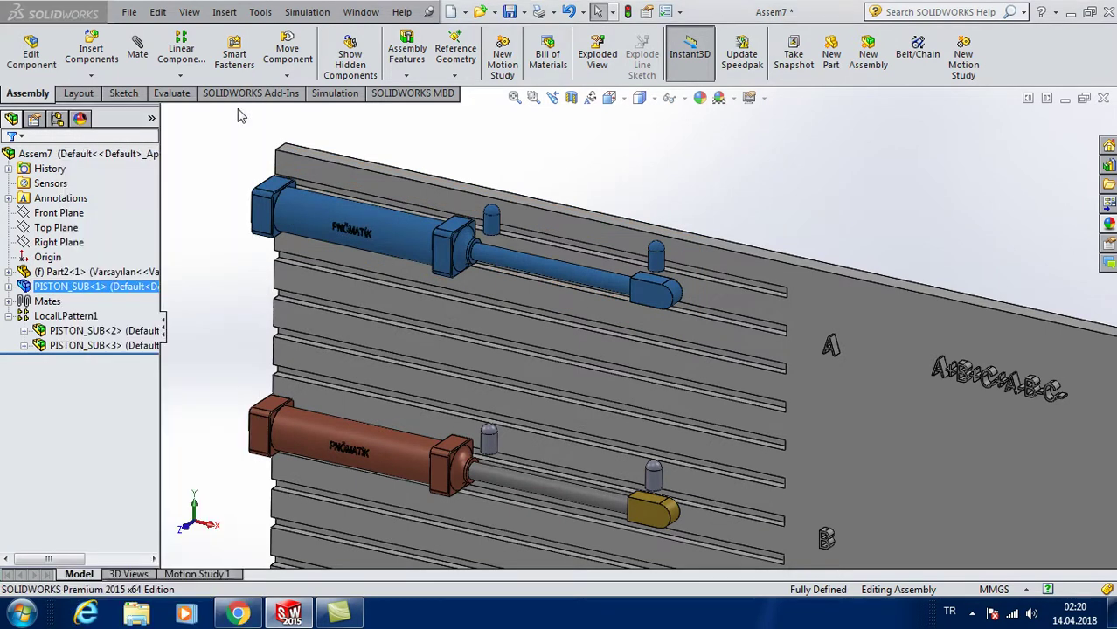
click(688, 461)
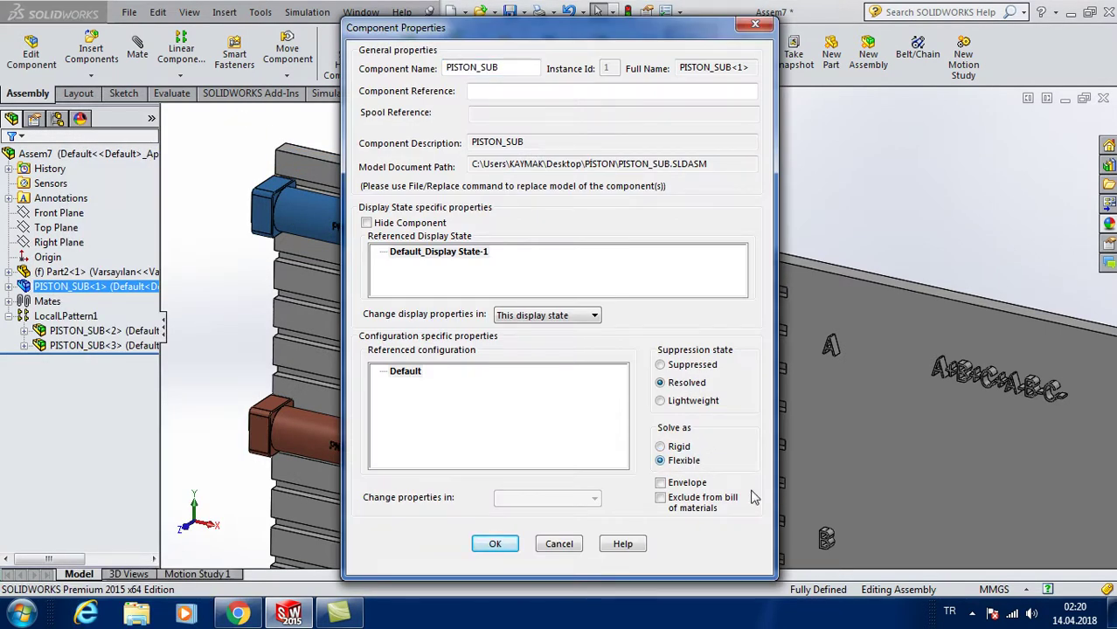
click(495, 543)
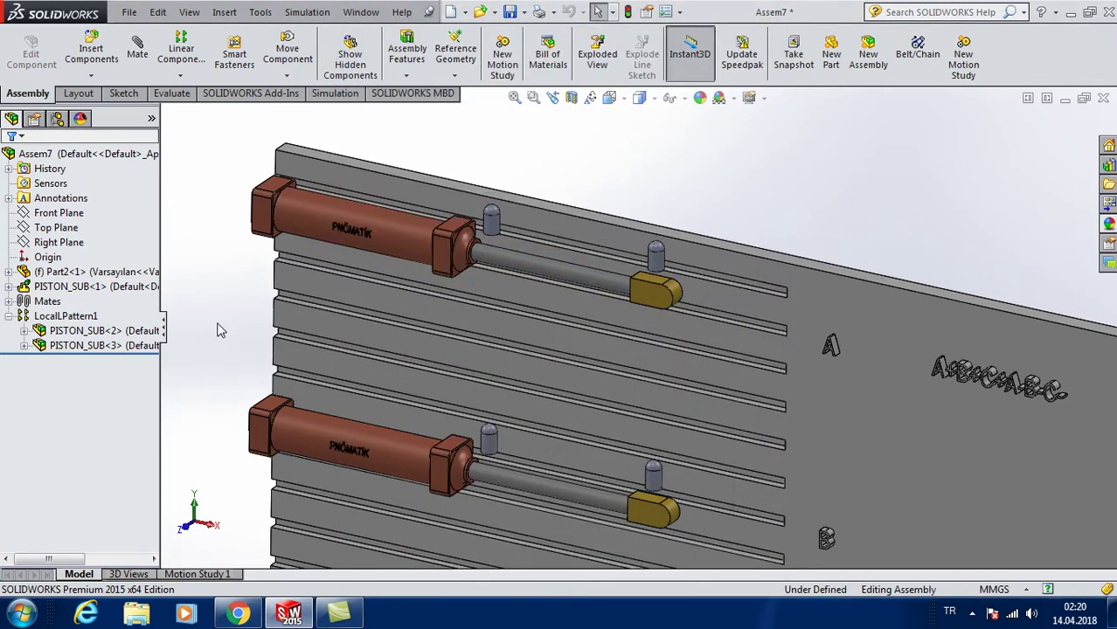
Drag the top rod back into its cylinder; the middle patterned rod stays extended.
drag(651, 302, 706, 330)
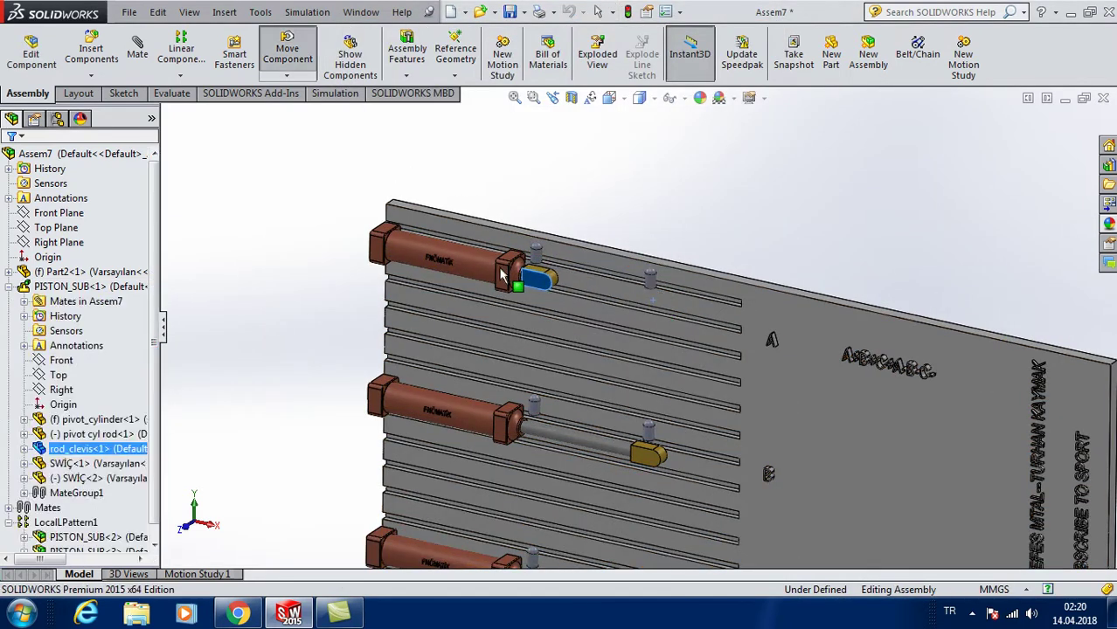
drag(587, 292, 525, 276)
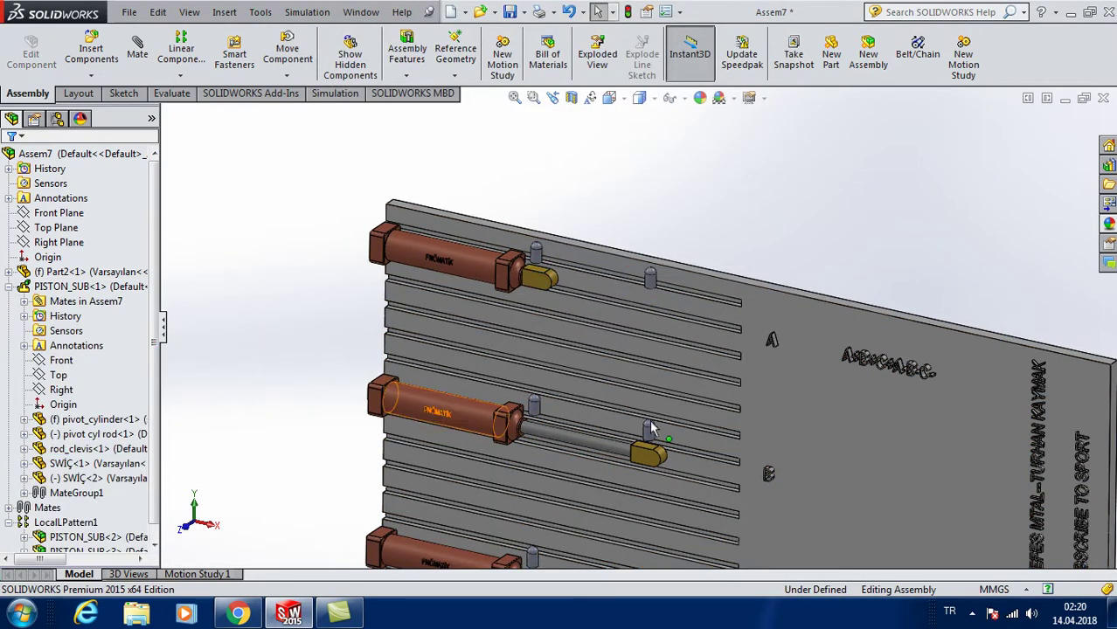
drag(647, 452, 569, 451)
click(311, 449)
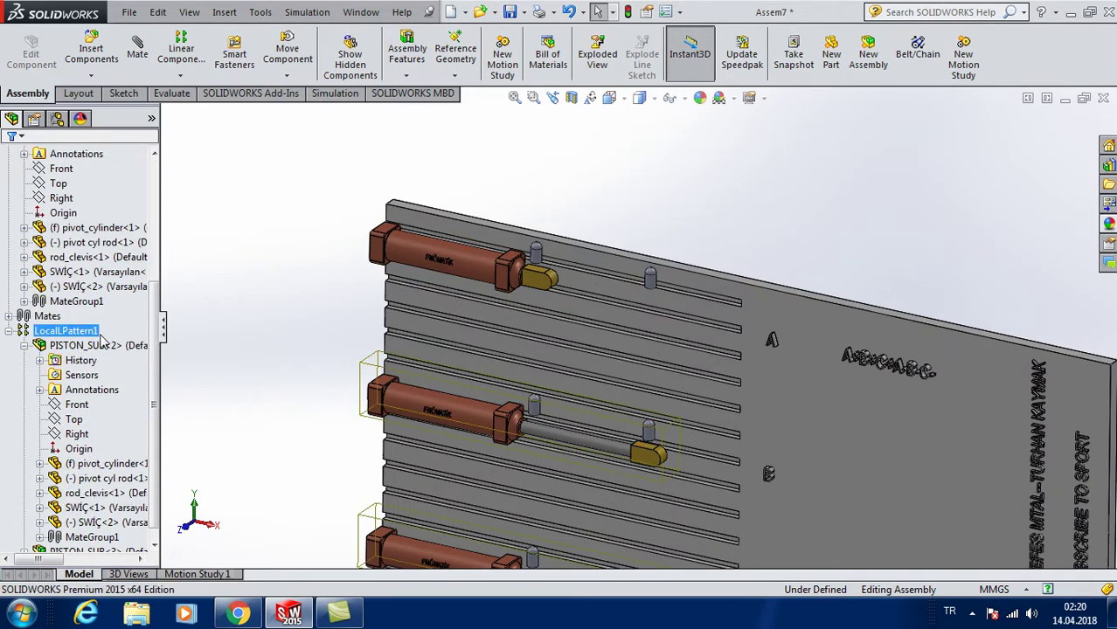
scroll(150, 358, down, 1)
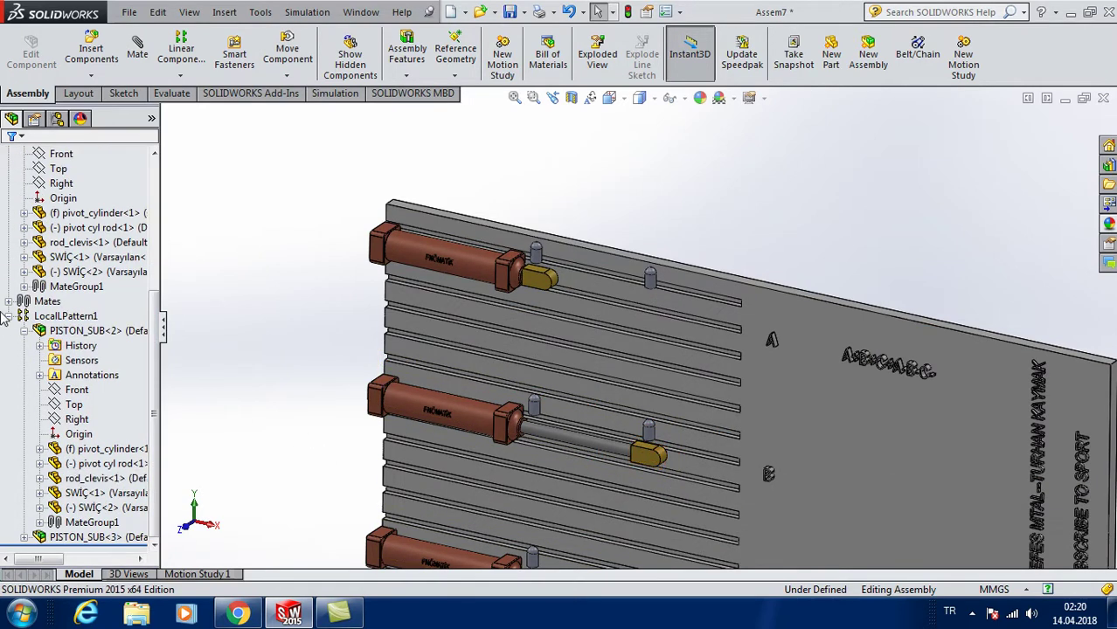
Set PISTON_SUB<2> to solve as flexible in its Component Properties.
right_click(52, 335)
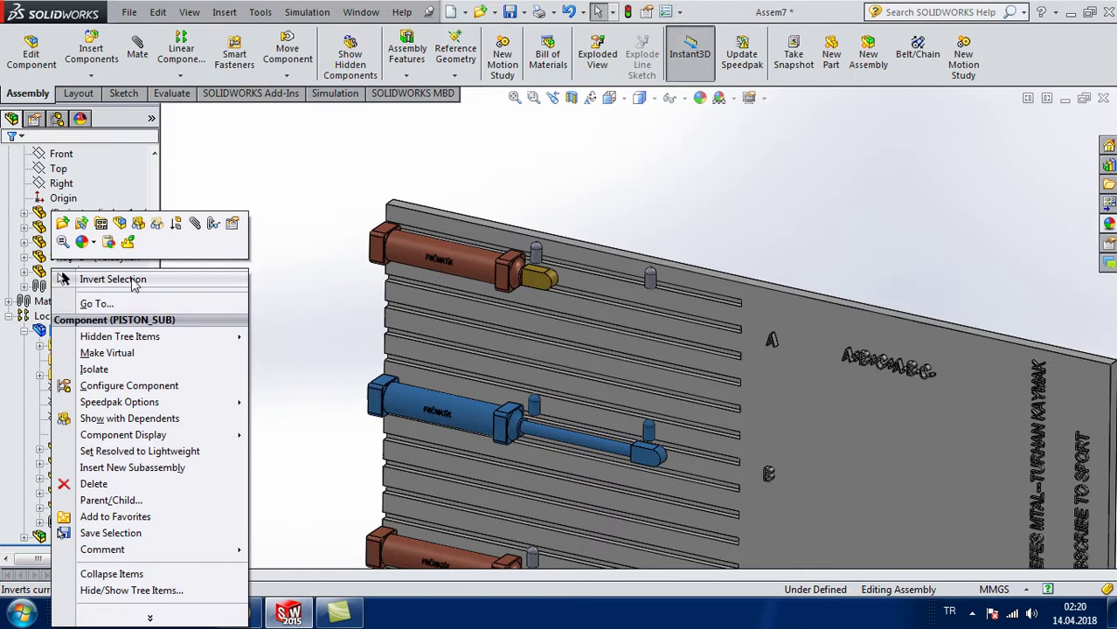
click(232, 226)
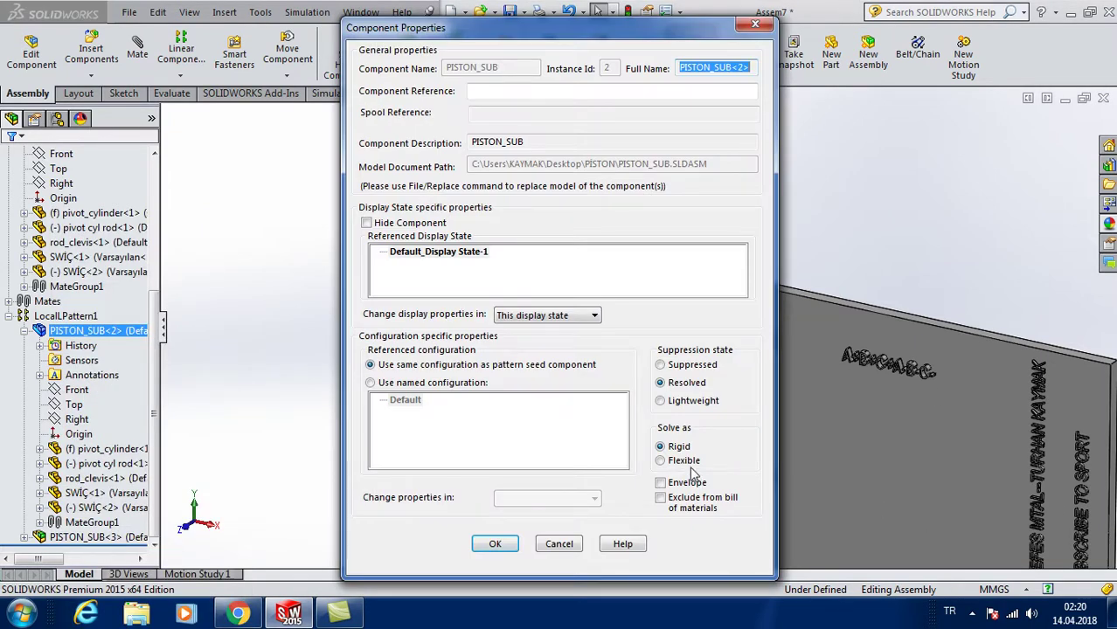
click(686, 462)
click(483, 548)
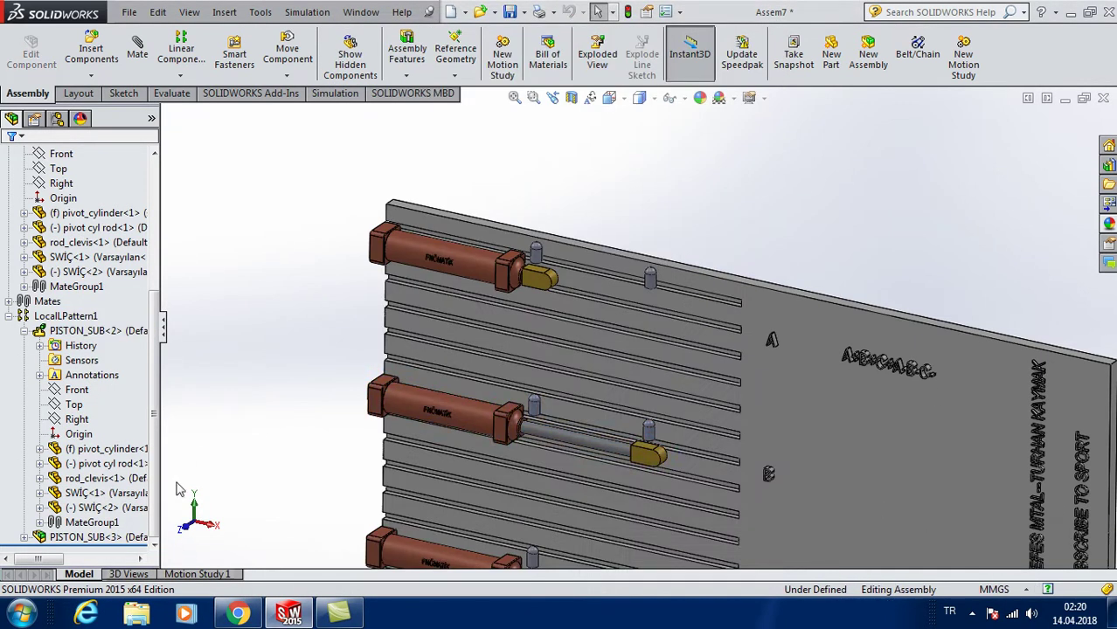
Set PISTON_SUB<3> to solve as flexible, then collapse the pattern and first piston tree nodes.
right_click(104, 537)
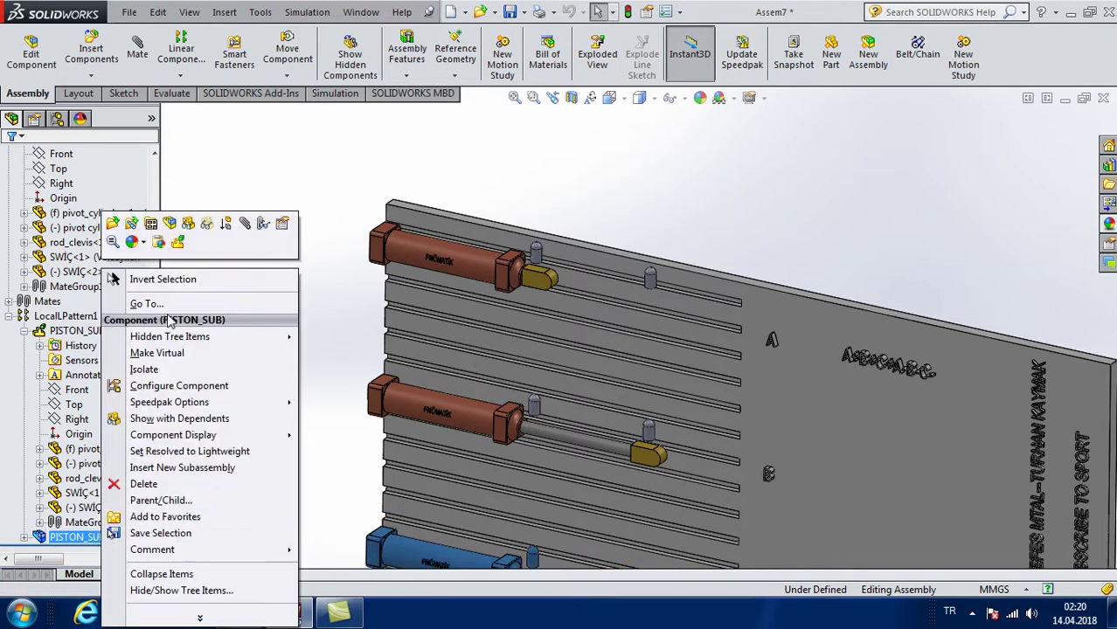
click(282, 224)
click(675, 448)
click(494, 544)
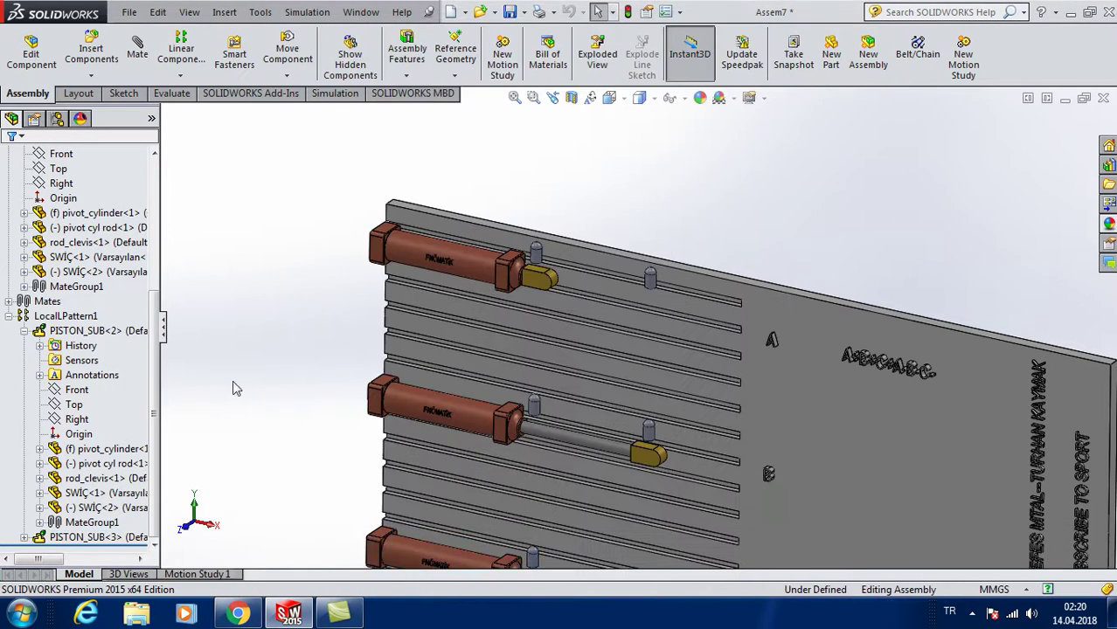
click(10, 316)
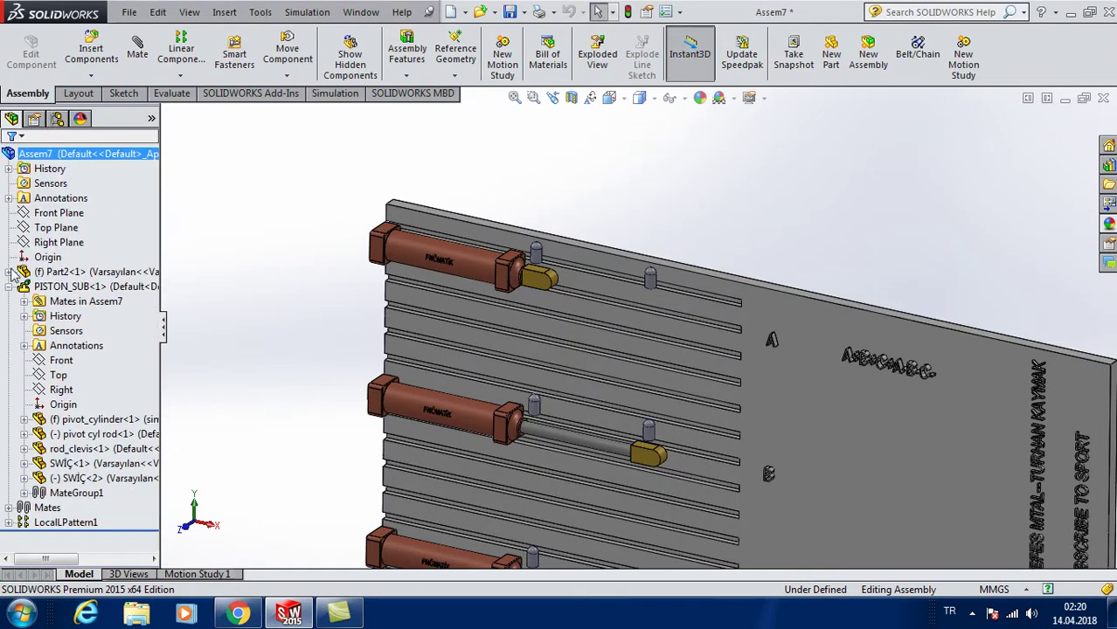
click(10, 288)
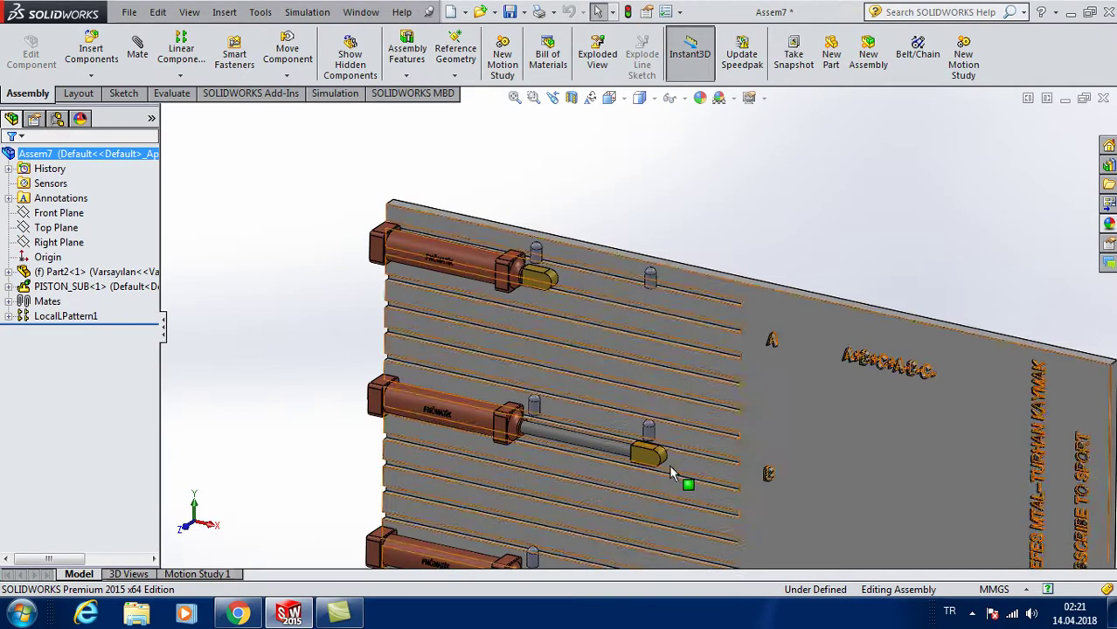
Test-drag the rod clevises and a cylinder body, then slide the upper rod clevis back to its cylinder end.
drag(657, 460, 696, 475)
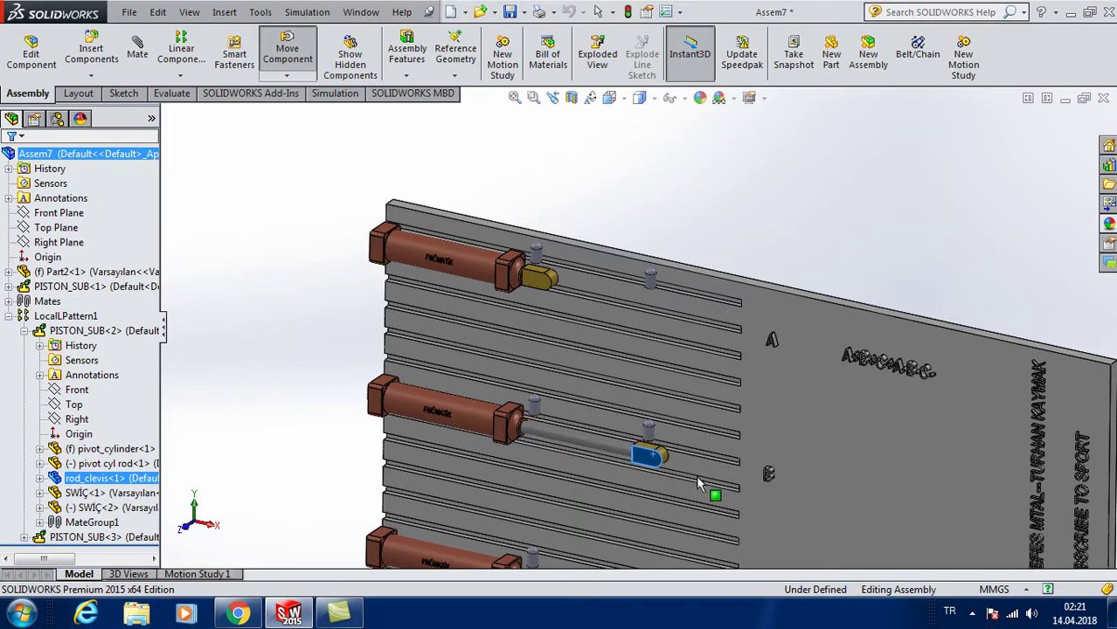
click(316, 422)
scroll(315, 423, up, 2)
scroll(375, 417, down, 1)
scroll(411, 424, down, 4)
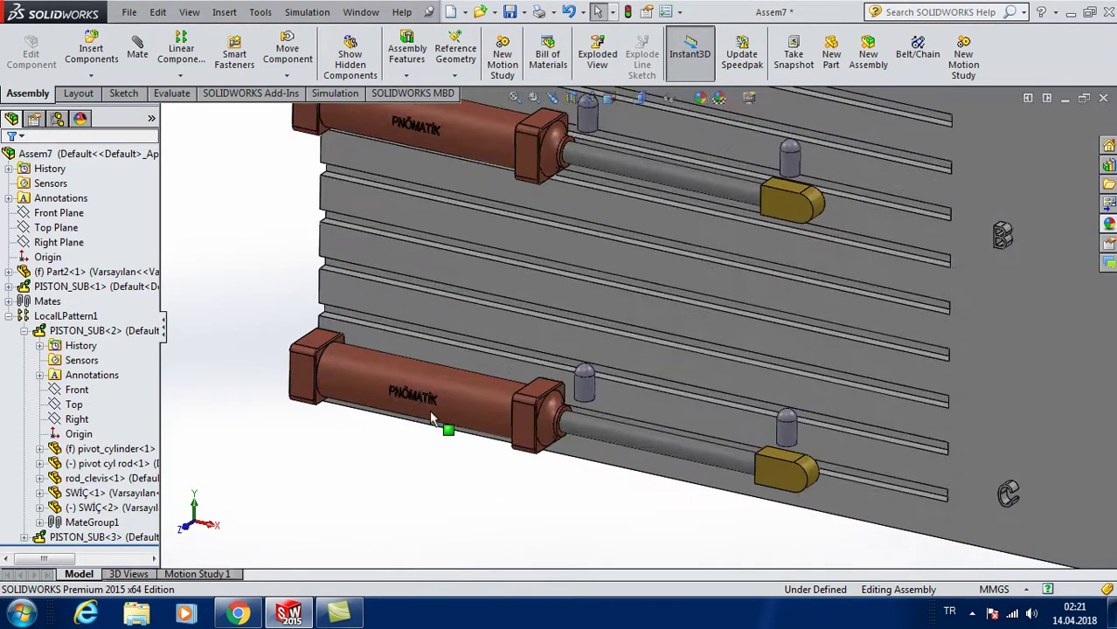
drag(354, 378, 385, 455)
click(369, 490)
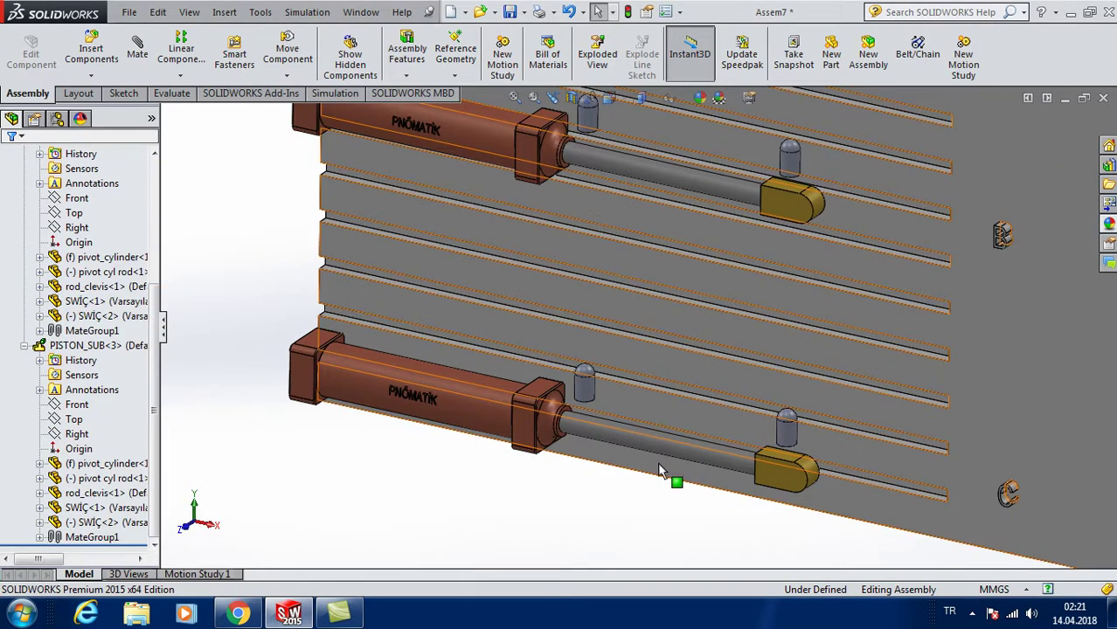
drag(765, 479, 793, 534)
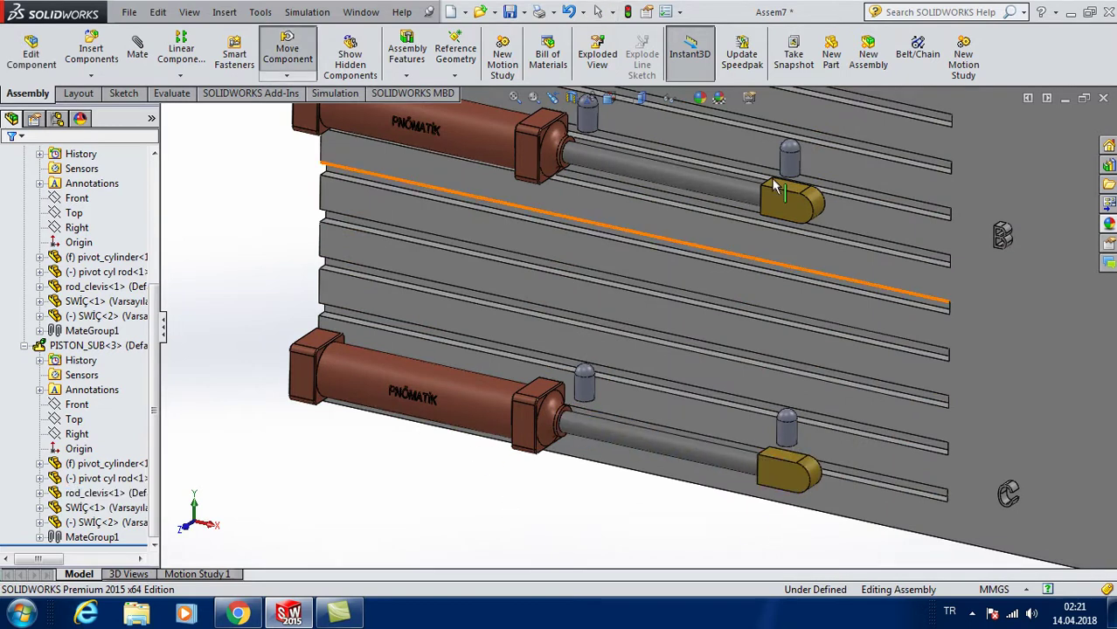
drag(783, 207, 559, 191)
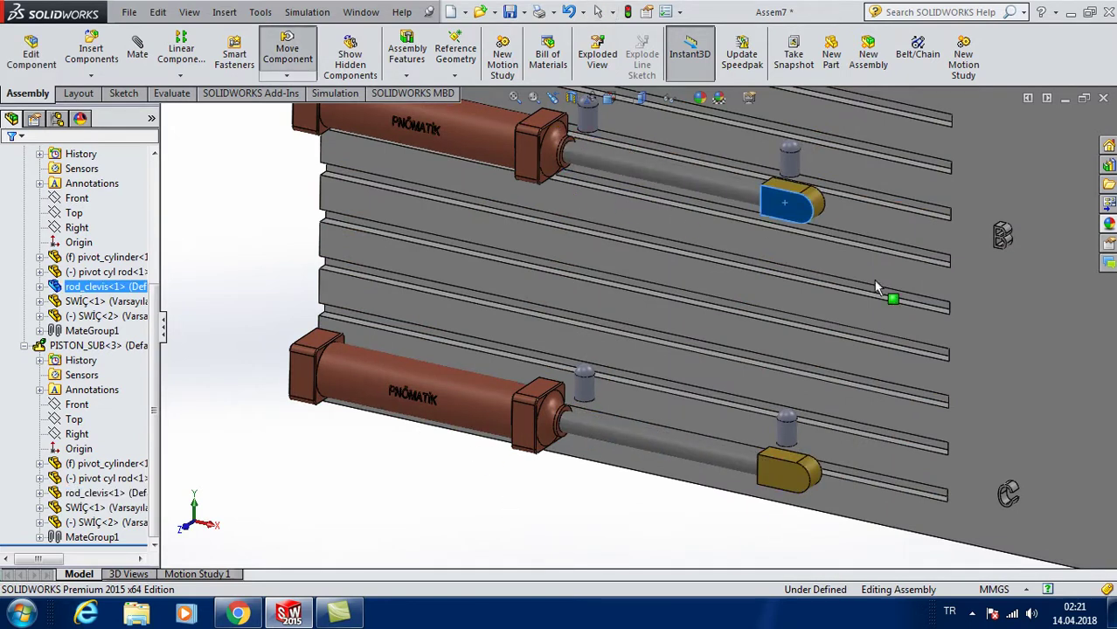
key(Escape)
Pull the top and lower rod clevises back against their cylinders and finish moving components.
scroll(732, 448, up, 5)
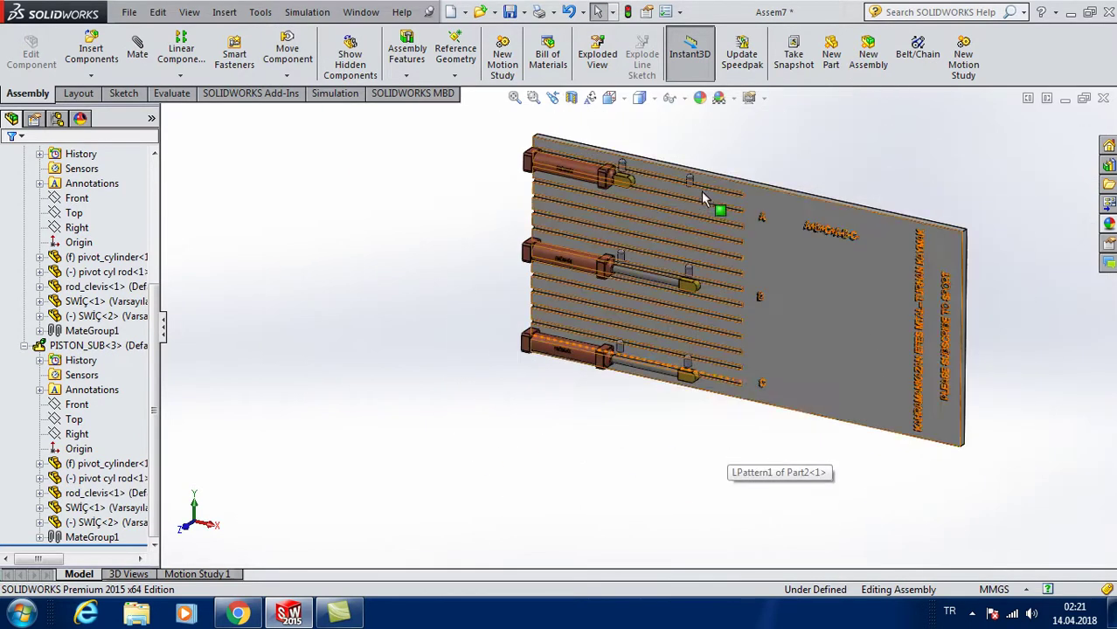
scroll(625, 206, down, 5)
click(791, 235)
drag(795, 234, 628, 229)
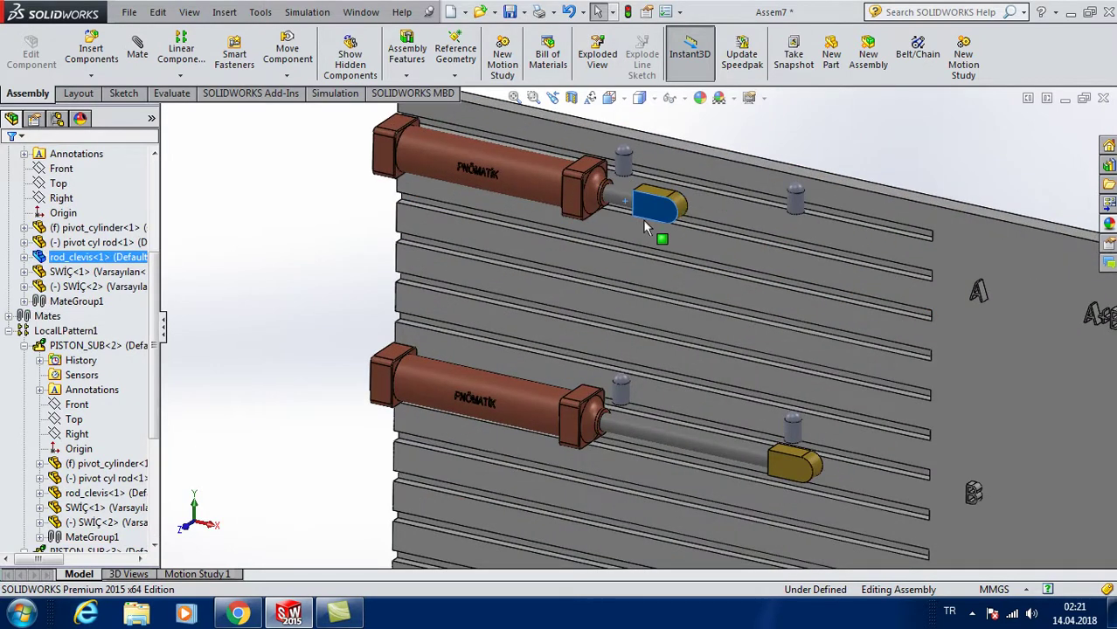
mouse_move(800, 467)
mouse_down()
mouse_move(587, 437)
mouse_move(524, 450)
mouse_up()
scroll(587, 437, up, 5)
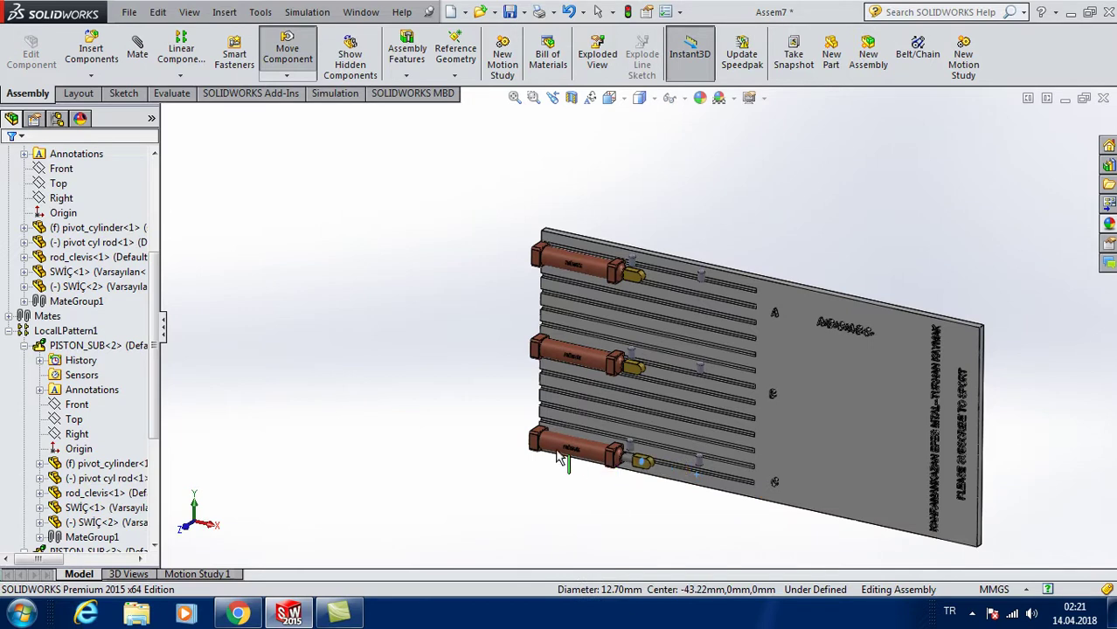
key(Escape)
scroll(835, 459, down, 2)
scroll(837, 453, down, 2)
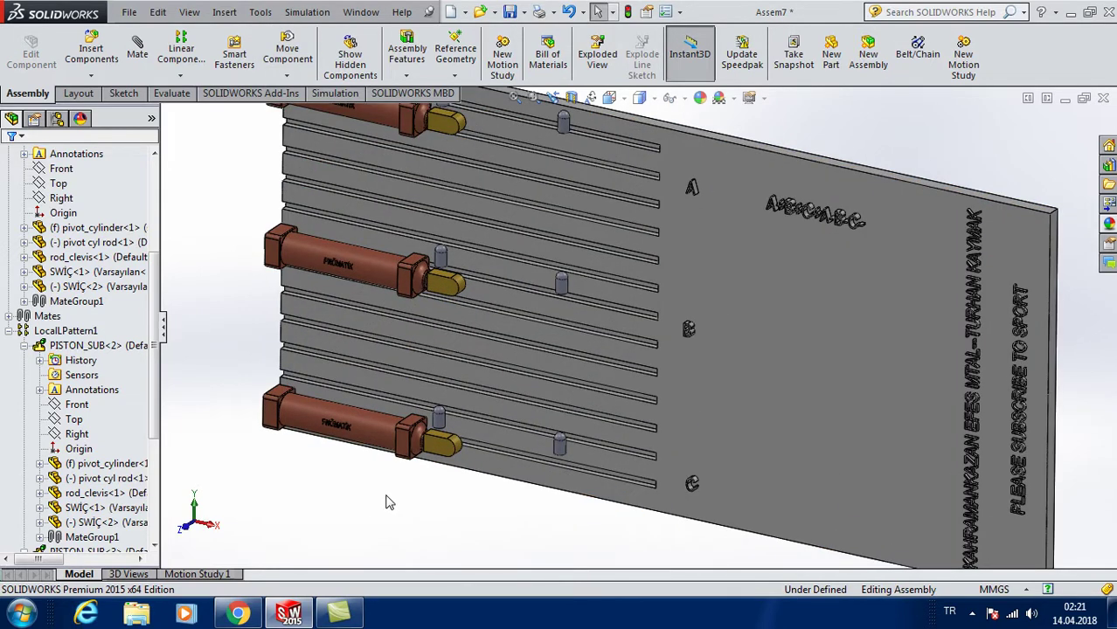
Collapse PISTON_SUB<1>, PISTON_SUB<2> and LocalLPattern1 in the tree, then show the hidden tray icons.
scroll(27, 285, up, 4)
click(9, 287)
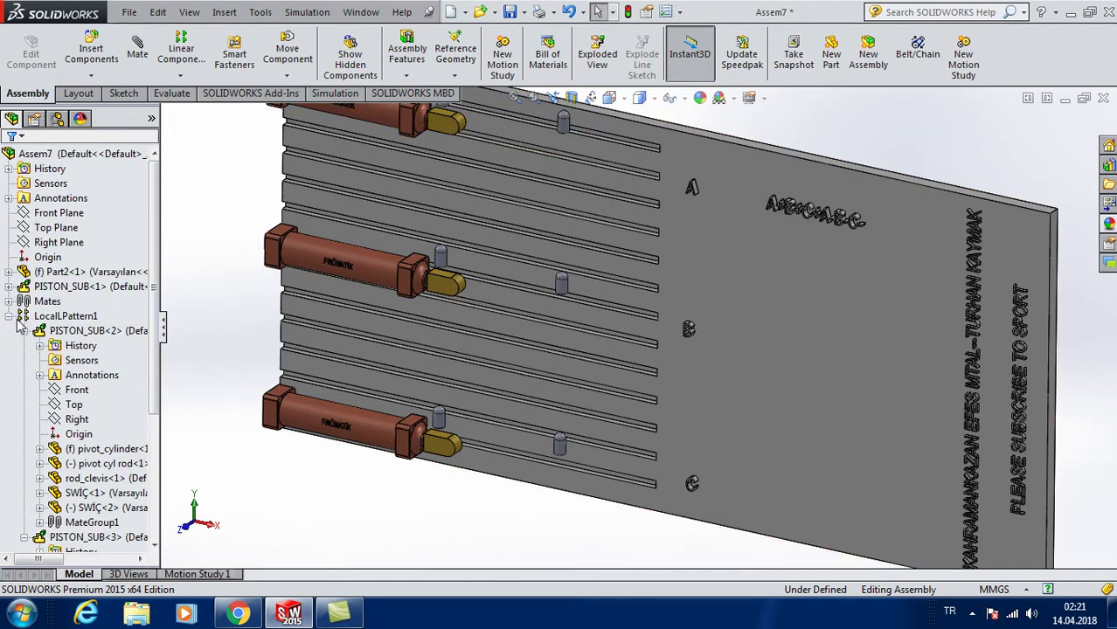
click(25, 331)
click(9, 316)
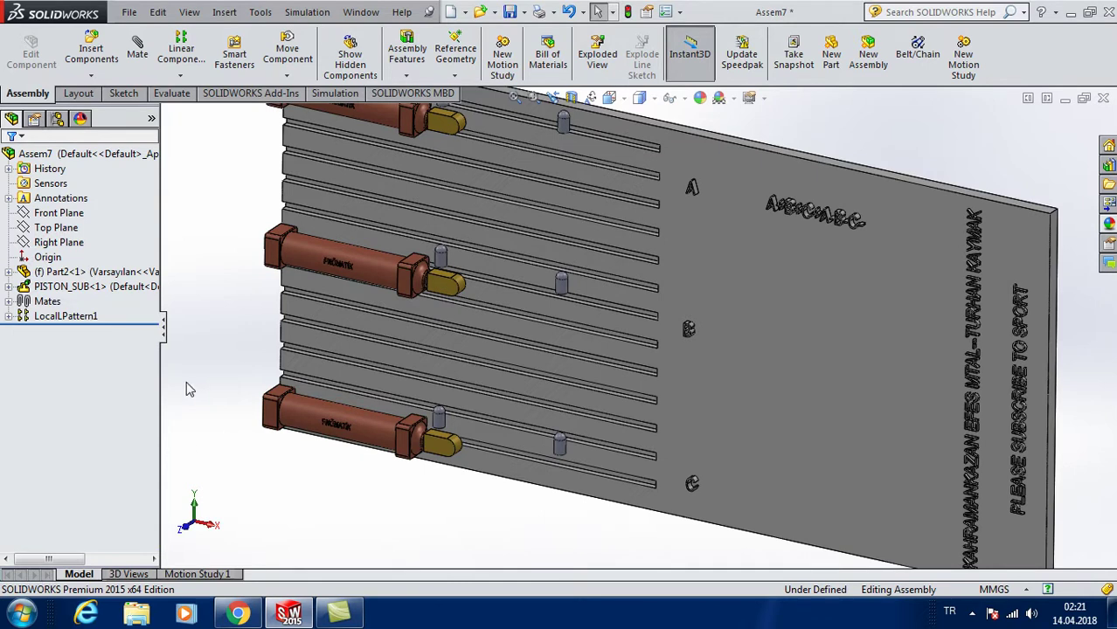
scroll(742, 273, up, 2)
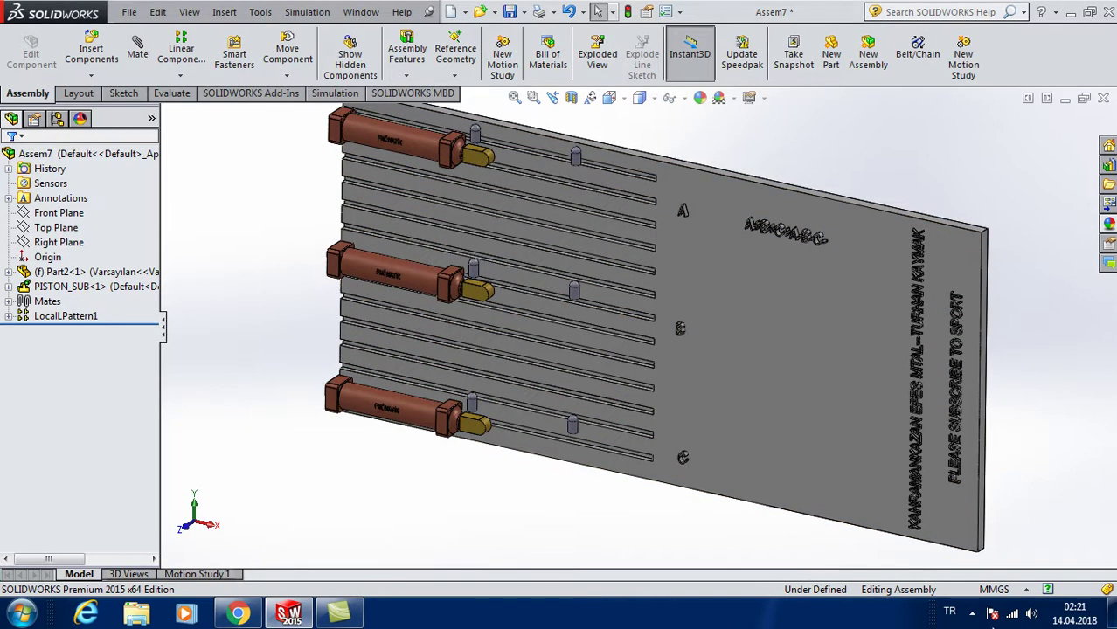
click(972, 612)
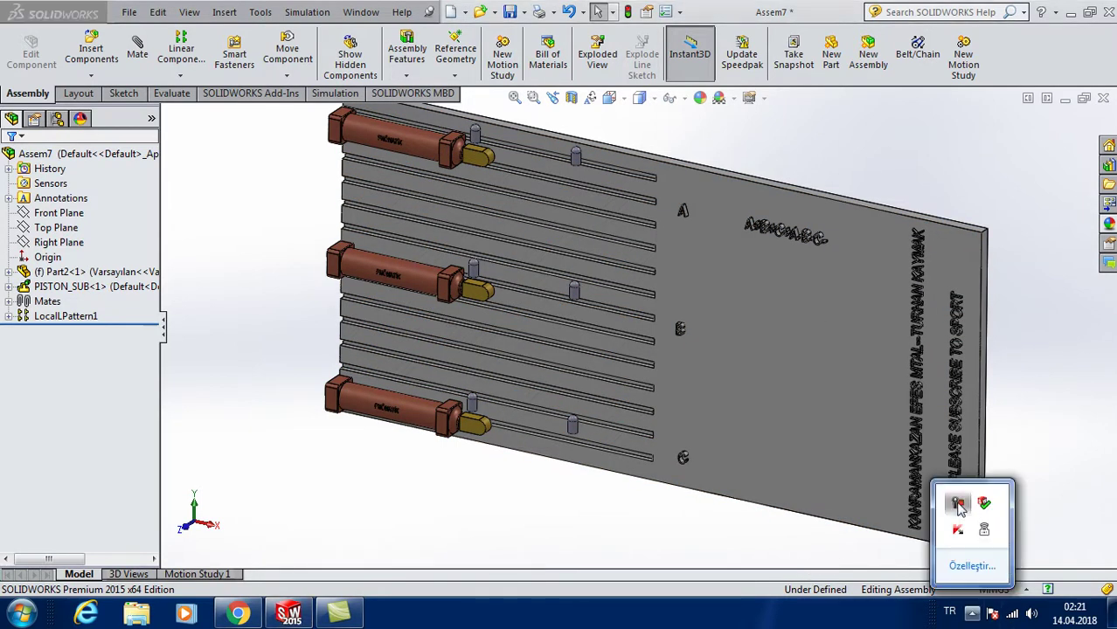